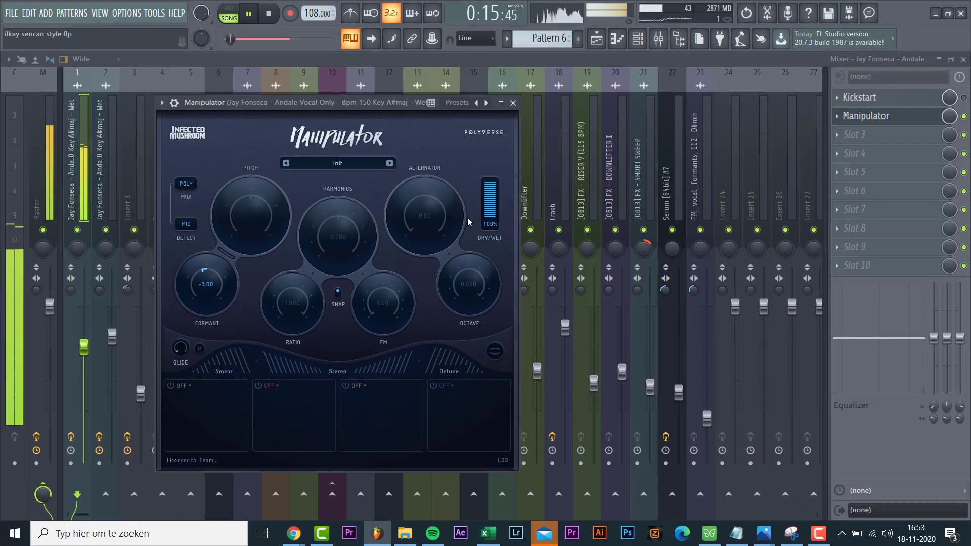
- Load the BS Gaullin Reese preset into the first Serum channel
left_click(597, 41)
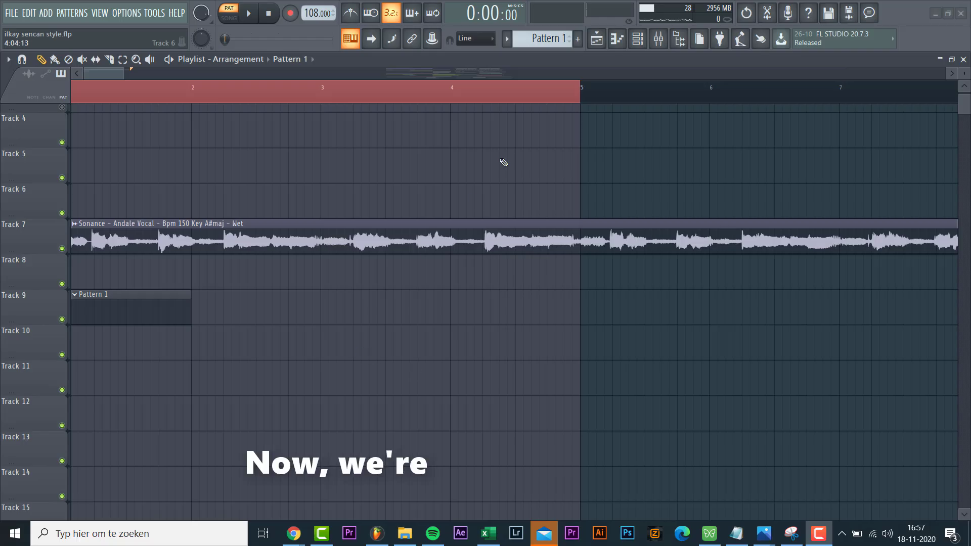
left_click(649, 45)
left_click(486, 181)
left_click_drag(422, 211, 471, 96)
left_click(517, 146)
mouse_move(632, 356)
left_click(789, 259)
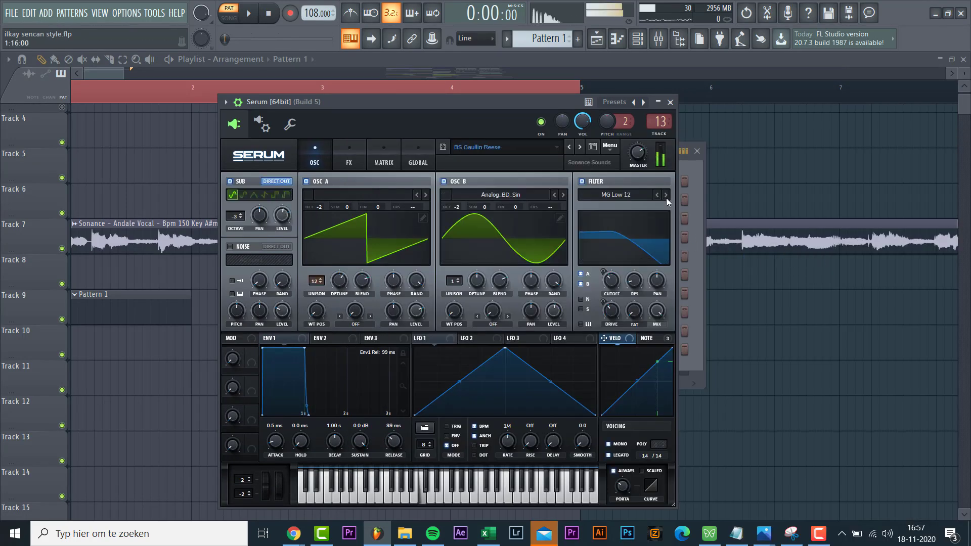
- Draw a two-bar G4 note starting at bar 1 in the first Serum channel's piano roll
left_click(670, 102)
right_click(496, 181)
left_click(539, 180)
left_click(178, 254)
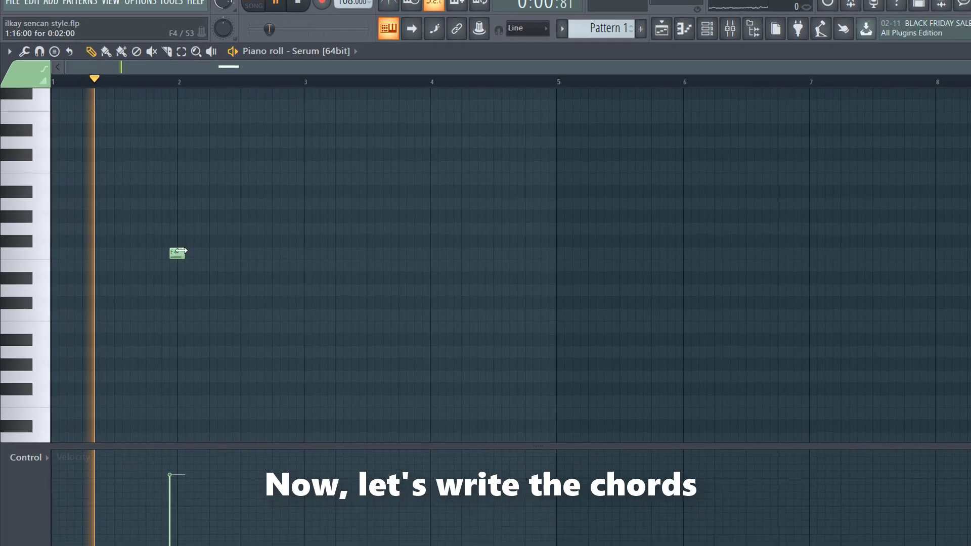
left_click_drag(185, 253, 137, 198)
key("ctrl+a")
key("shift+Down")
key("shift+Down")
key("shift+Down")
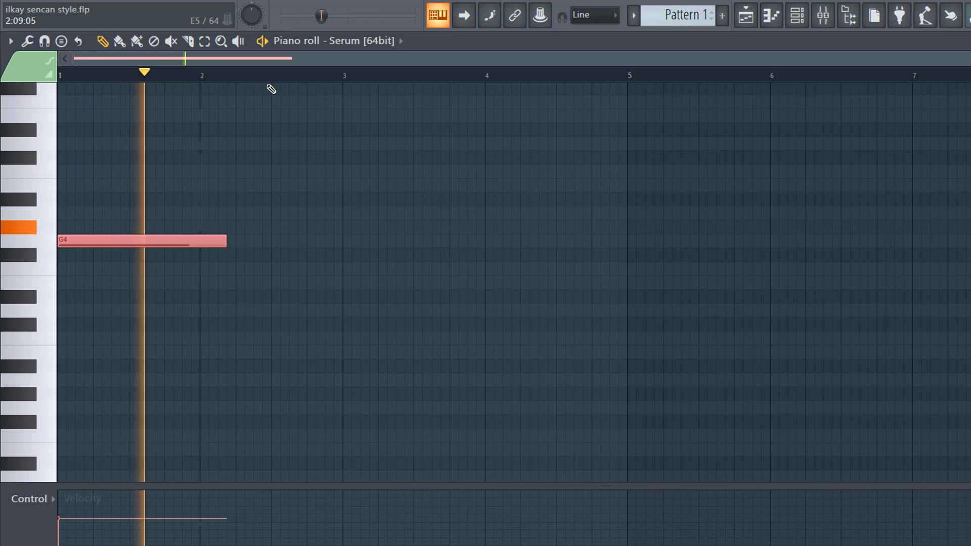
left_click_drag(229, 241, 341, 242)
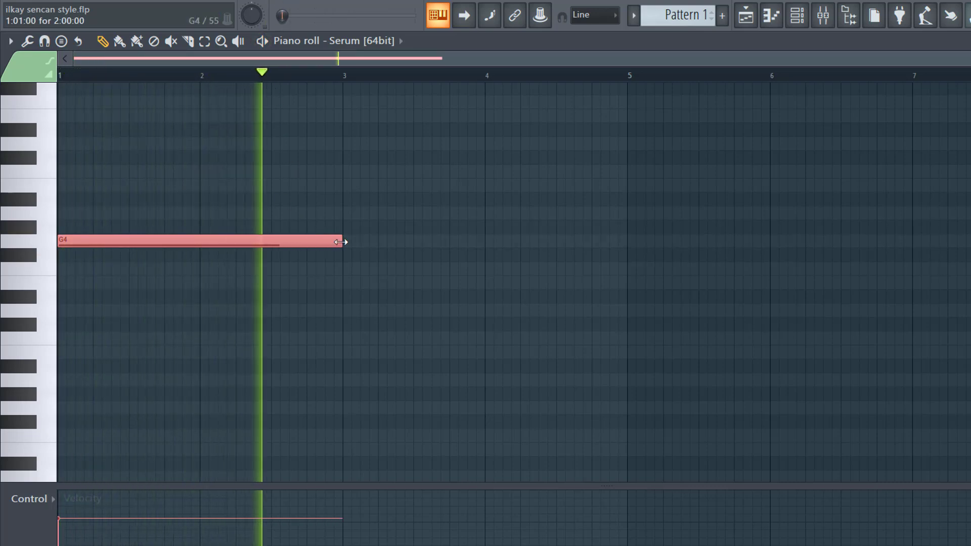
- Add a one-beat G5 slide note over the end of the G4 note, finishing at bar 3, and play it
scroll(342, 320, "up", 1)
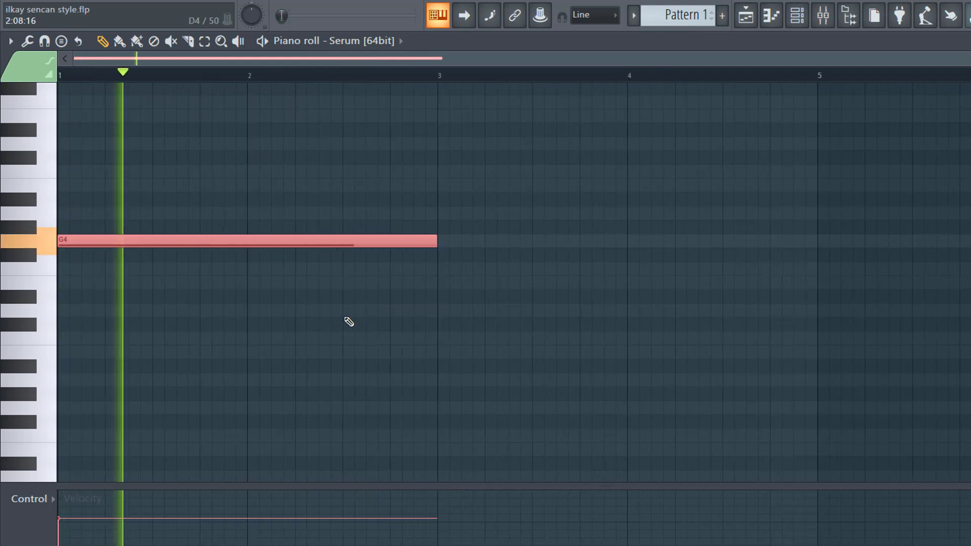
scroll(450, 297, "up", 2)
mouse_move(411, 242)
left_mouse_down()
mouse_move(399, 243)
mouse_move(416, 254)
left_mouse_up()
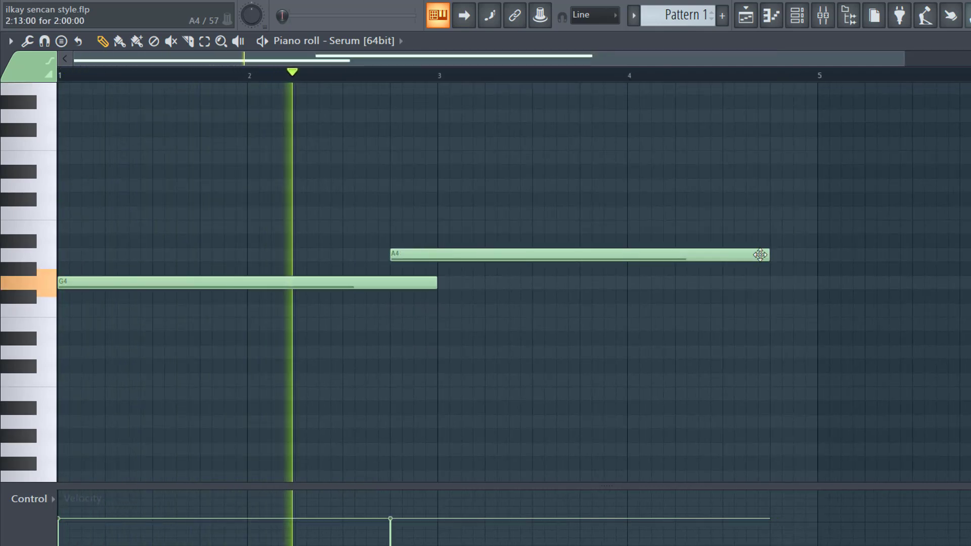
left_click_drag(774, 256, 437, 257)
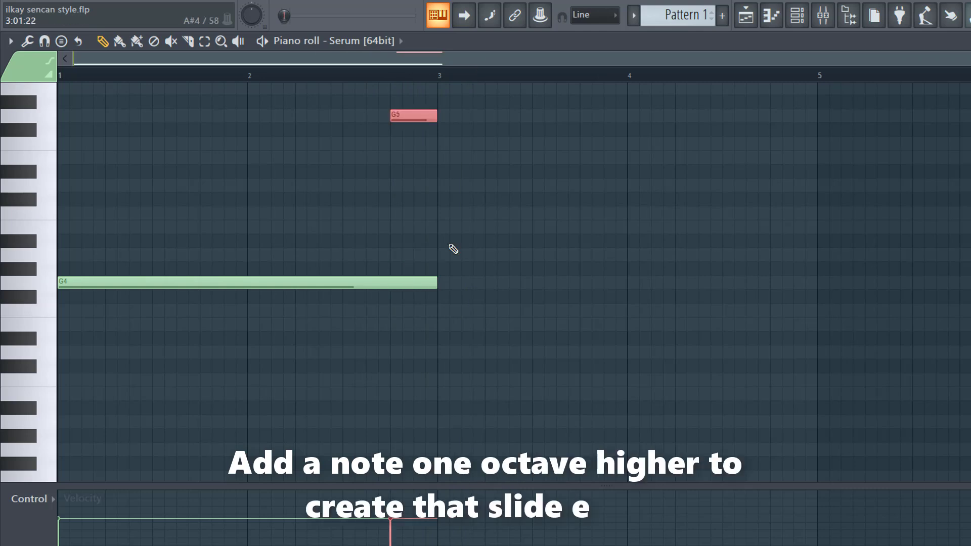
key("space")
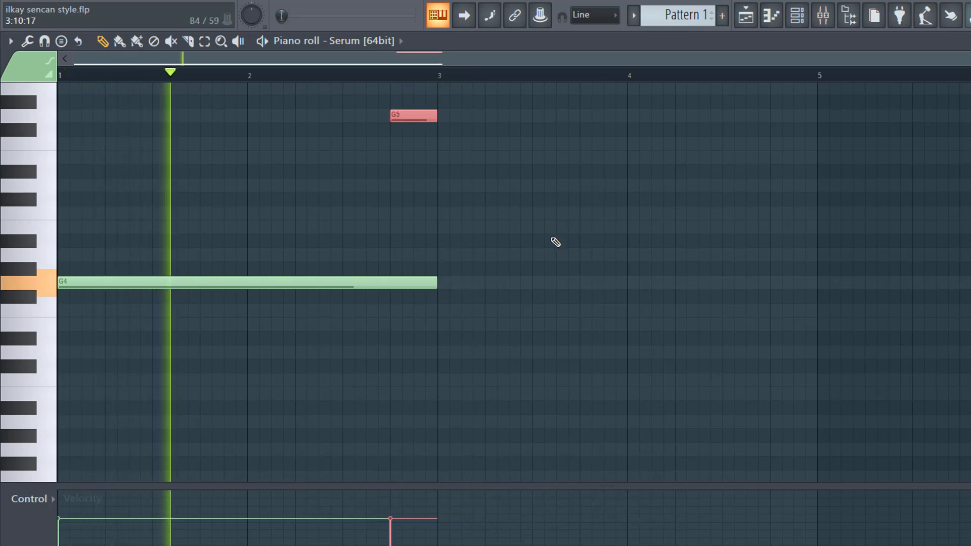
- Add one-bar D#4 and F4 notes at bars 3 and 4, and shorten the G5 slide note to half a beat
left_click(590, 239)
left_click_drag(589, 238, 627, 167)
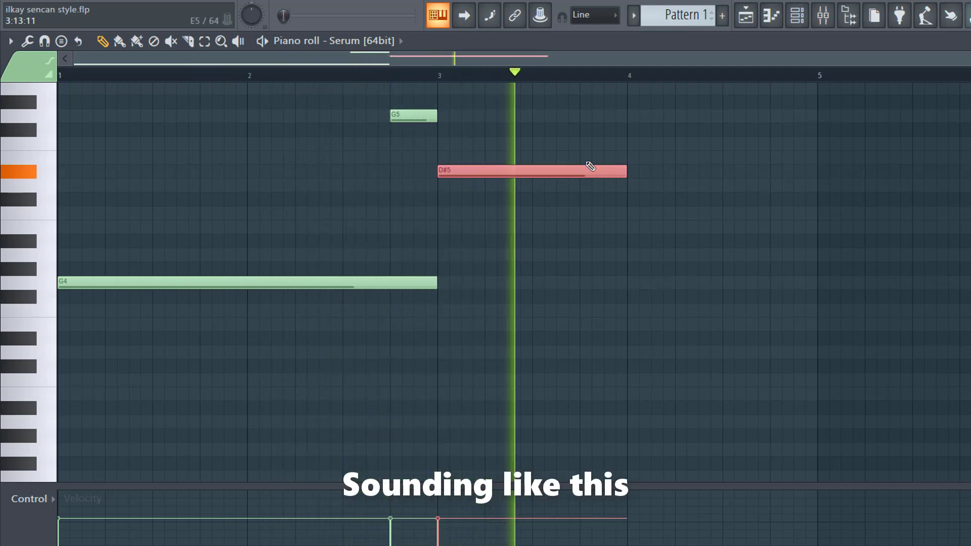
key("ctrl+Down")
left_click_drag(626, 284, 662, 322)
scroll(607, 283, "down", 1)
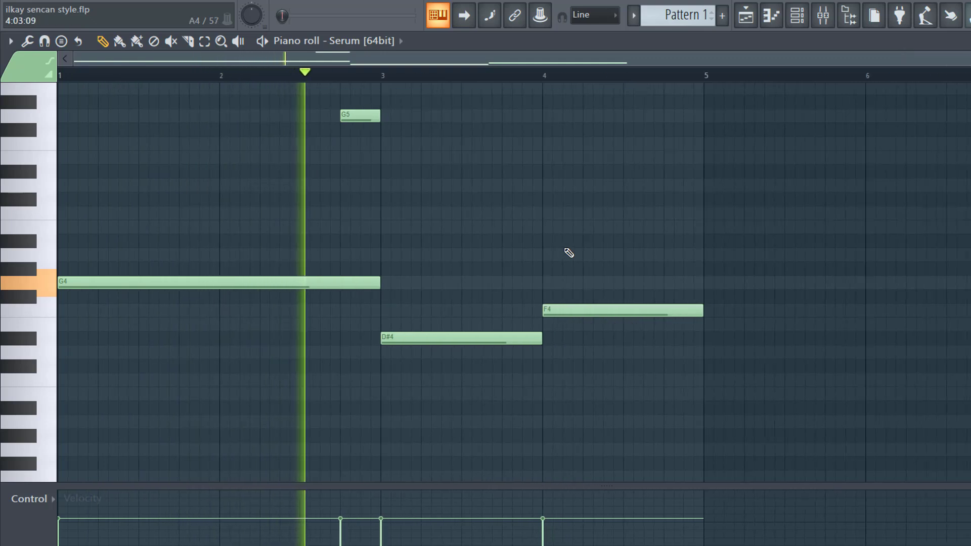
left_click_drag(351, 115, 371, 116)
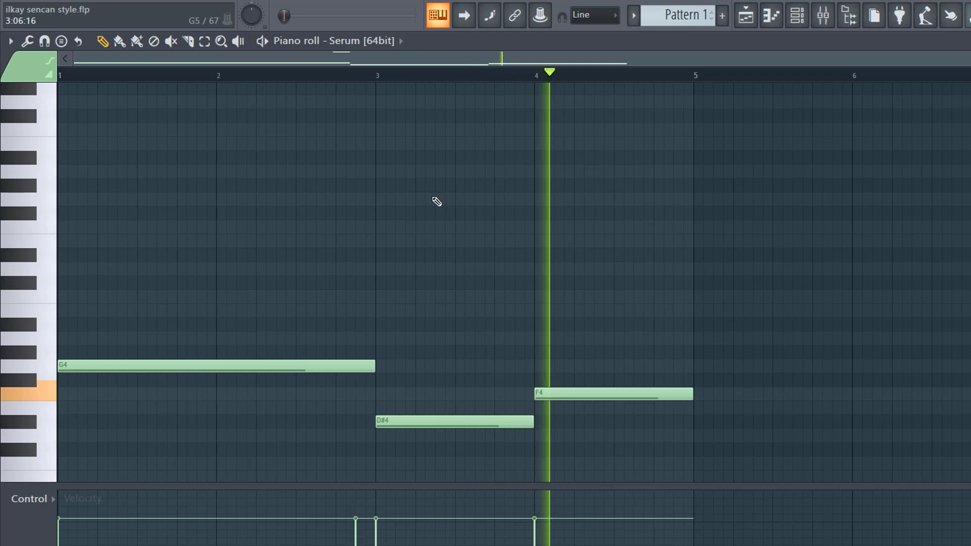
scroll(435, 202, "down", 2)
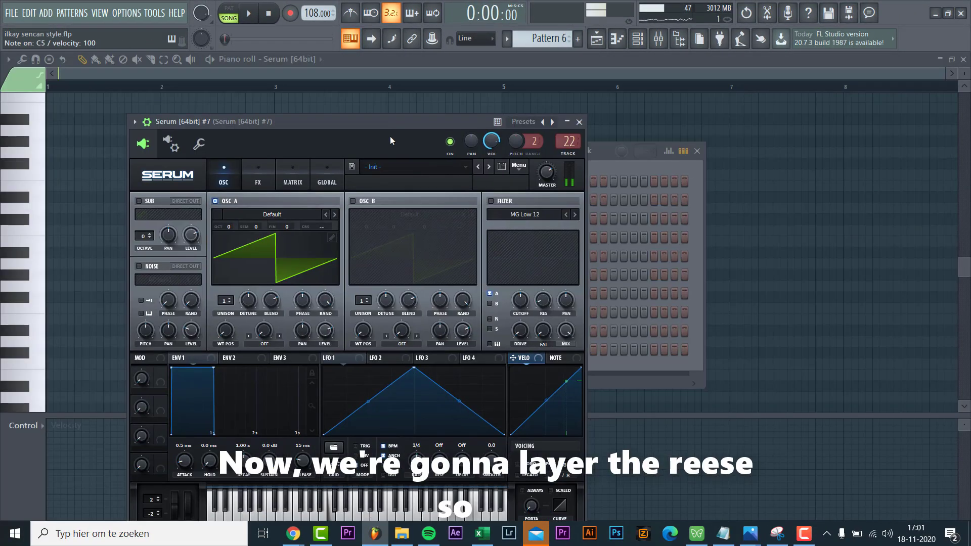
- Load the BS Eyes Reese Top preset from the Lithuania pack into Serum #7
left_click(523, 121)
mouse_move(623, 360)
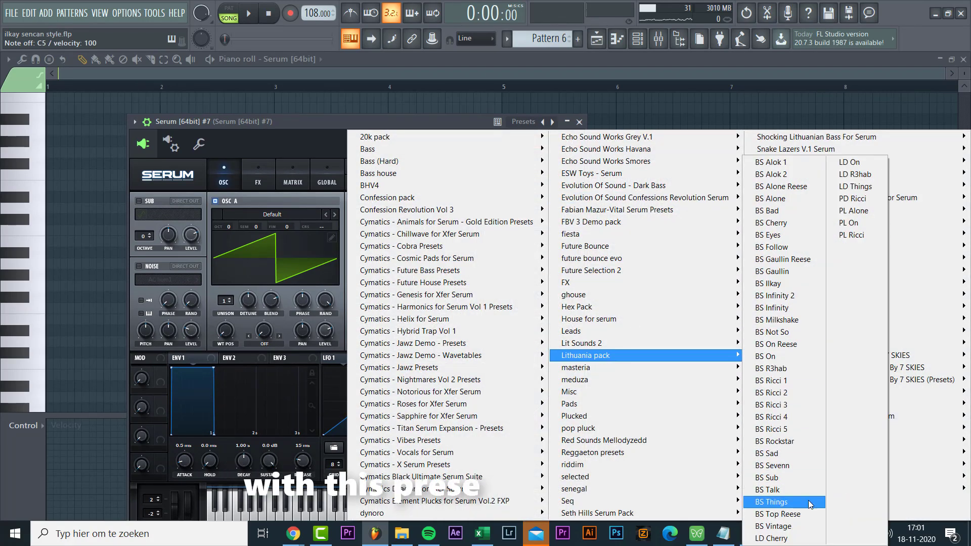
mouse_move(622, 343)
left_click(815, 313)
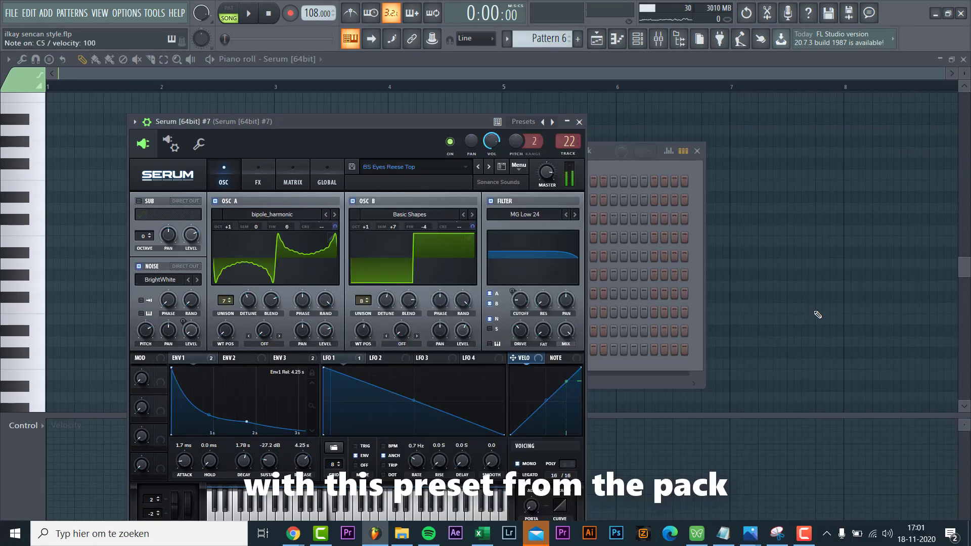
- Copy the reese's G4, D#4 and F4 notes into the Serum #7 piano roll in Pattern 6
left_click(698, 333)
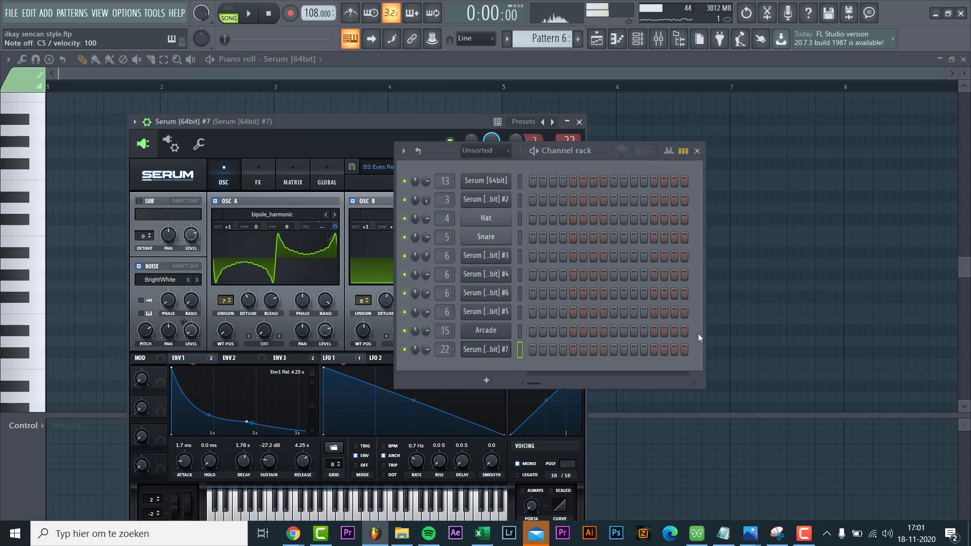
right_click(497, 348)
left_click(525, 350)
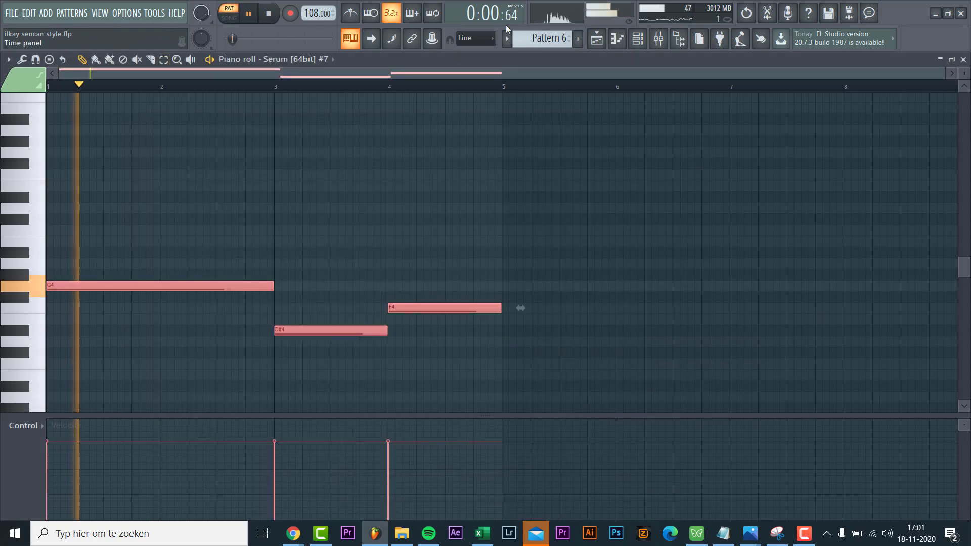
- Place the Pattern 6 clip on Track 10 of the playlist, starting at bar 1 beneath Pattern 1
left_click(597, 41)
left_click(227, 384)
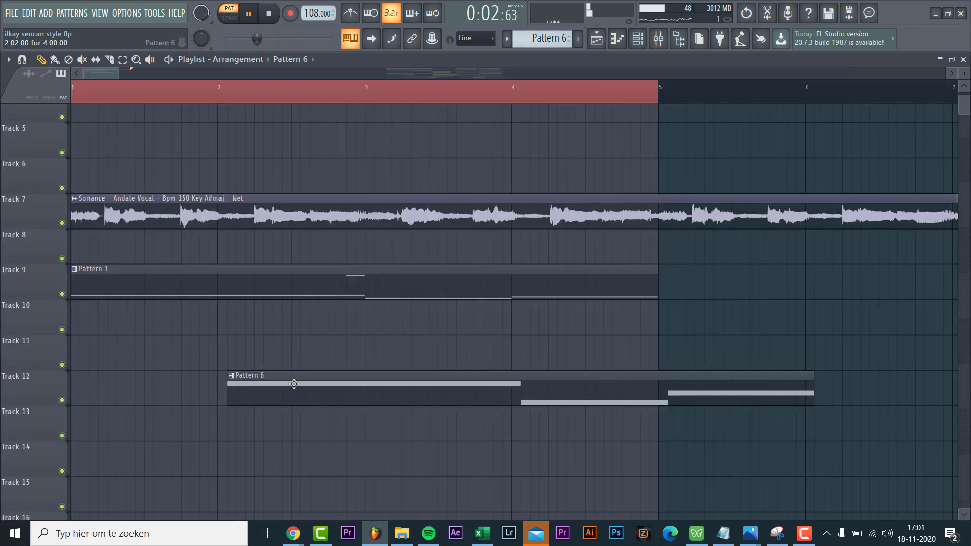
left_click_drag(294, 384, 17, 306)
scroll(218, 369, "down", 3)
scroll(194, 341, "down", 2)
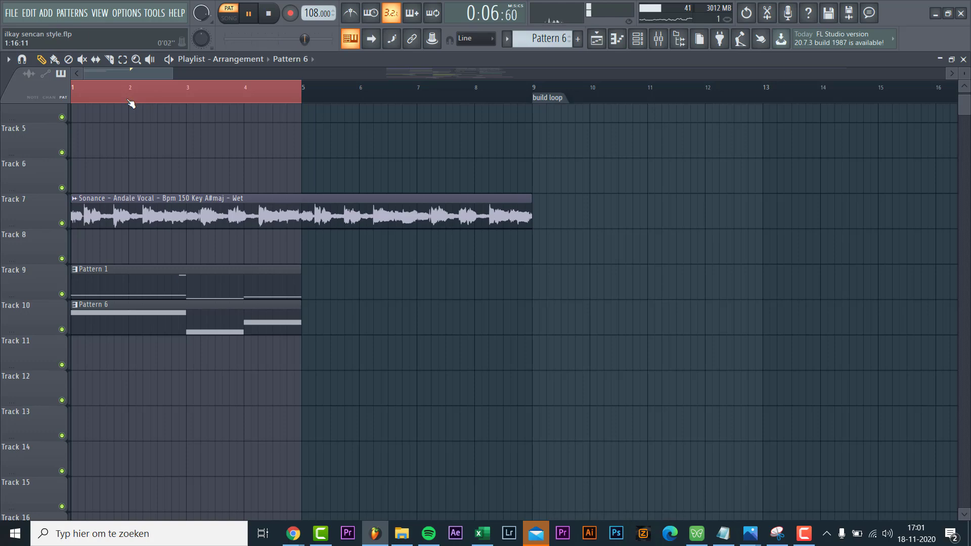
scroll(180, 172, "down", 1)
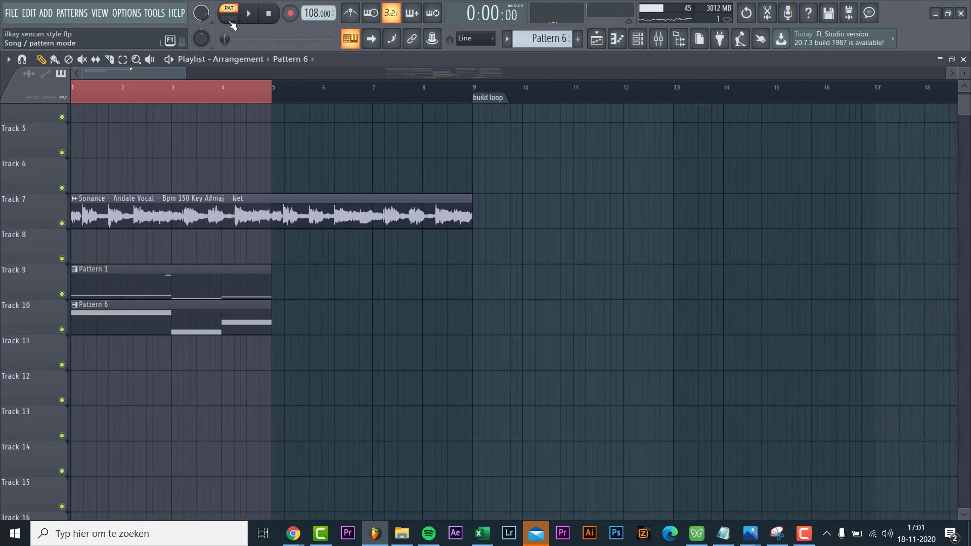
- Duplicate the Pattern 1 and Pattern 6 clips to bar 5 and play the arrangement
left_click_drag(141, 266, 401, 368)
key("ctrl+b")
key("space")
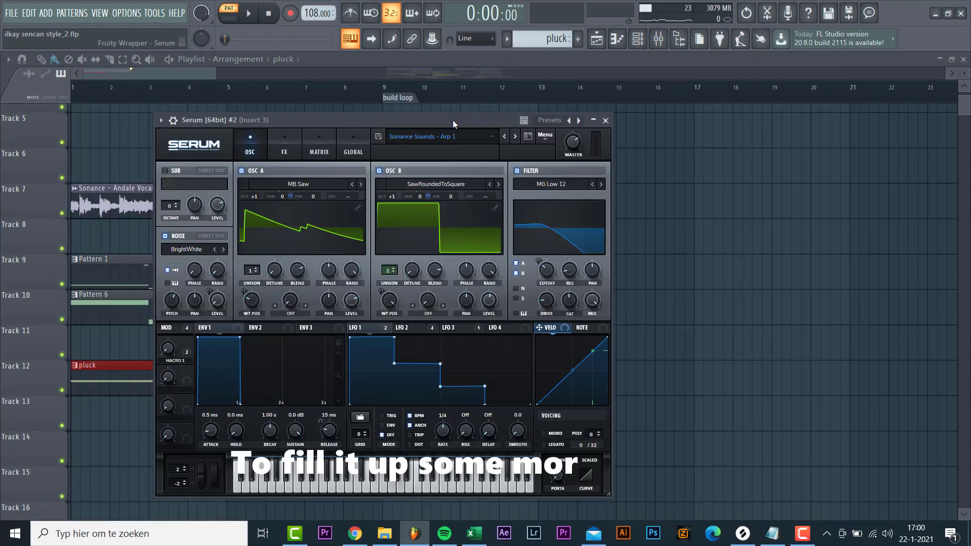
- Play the layers together and add a second pluck clip on Track 12 at bar 5
key("q")
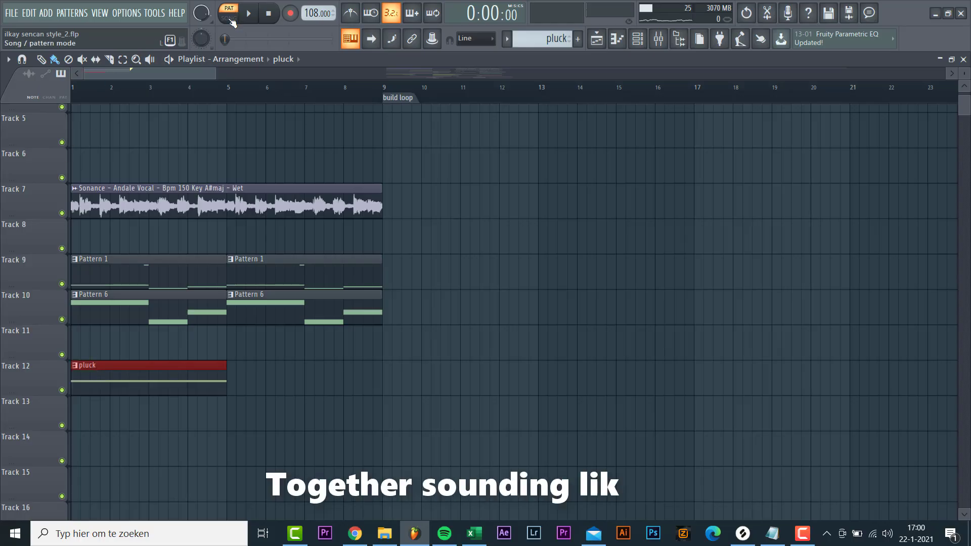
key("space")
left_click(234, 371)
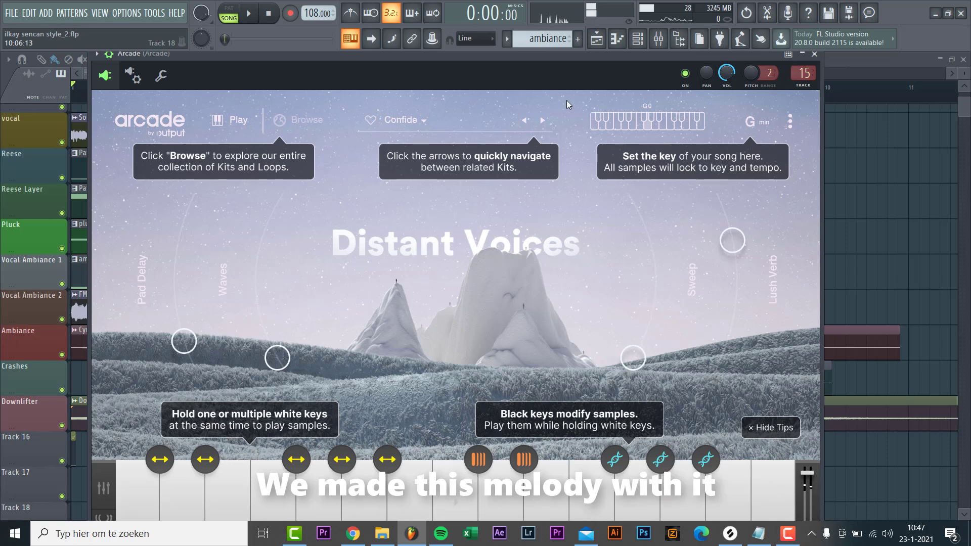
- Open the Arcade channel's piano roll for the ambiance pattern and play its melody
left_click(616, 38)
key("space")
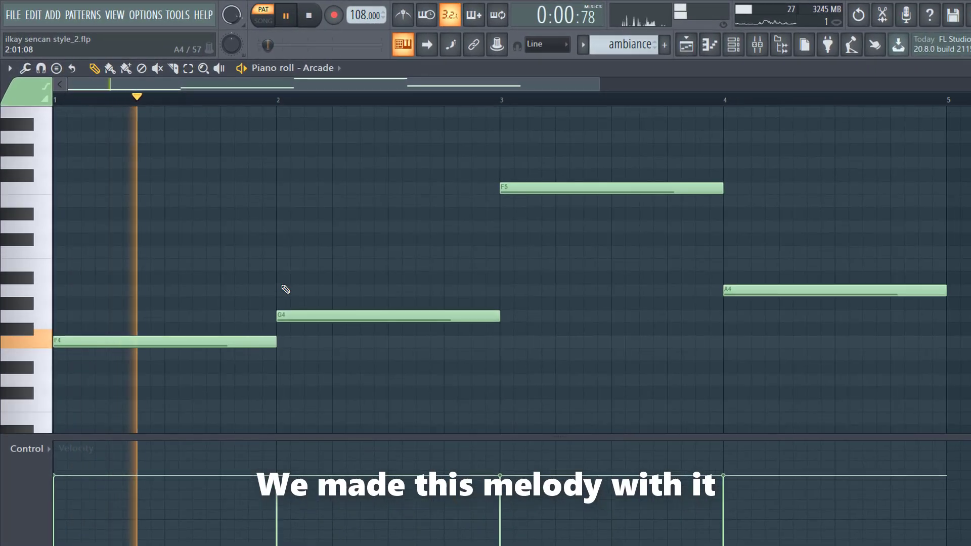
scroll(286, 289, "up", 3)
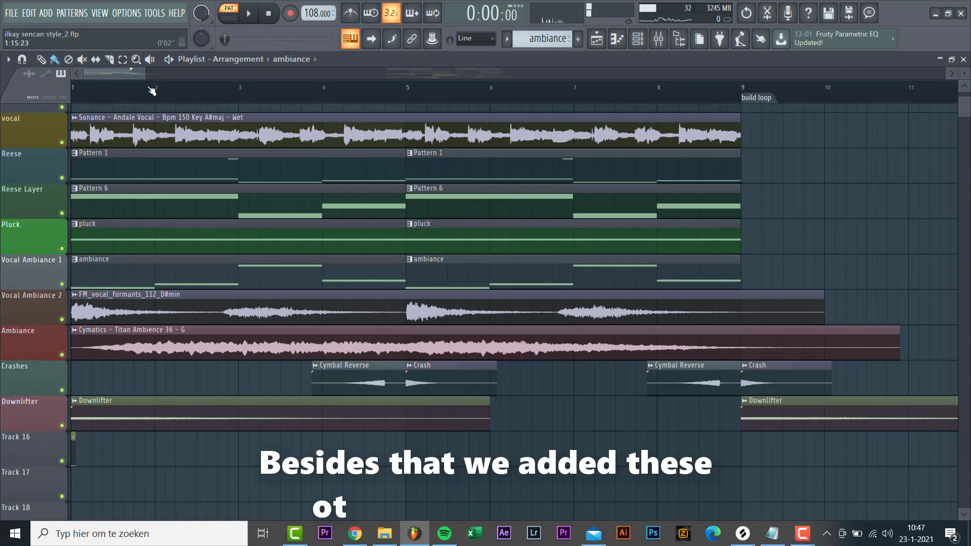
- Audition the clips on the Vocal Ambiance 2, Ambiance and Crashes tracks one at a time
left_click(87, 307)
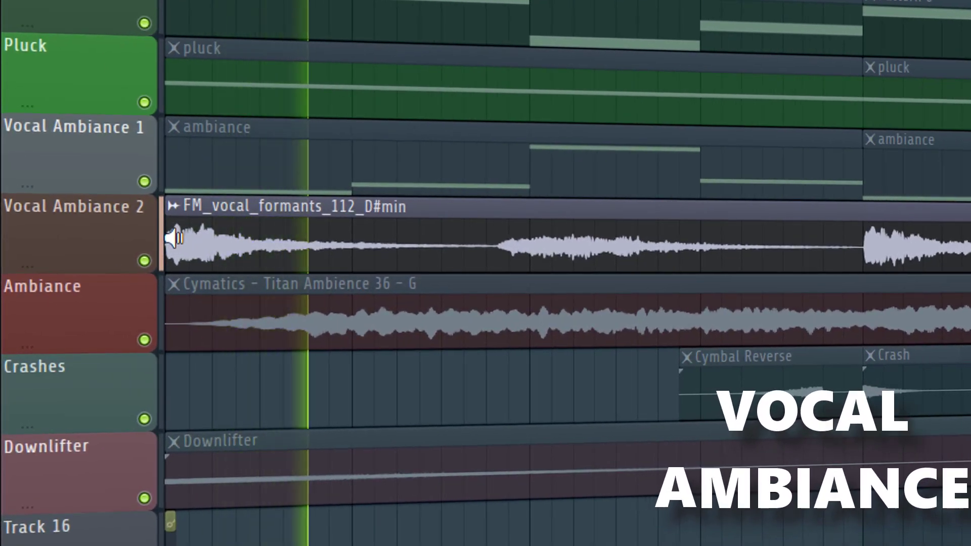
left_click(282, 316)
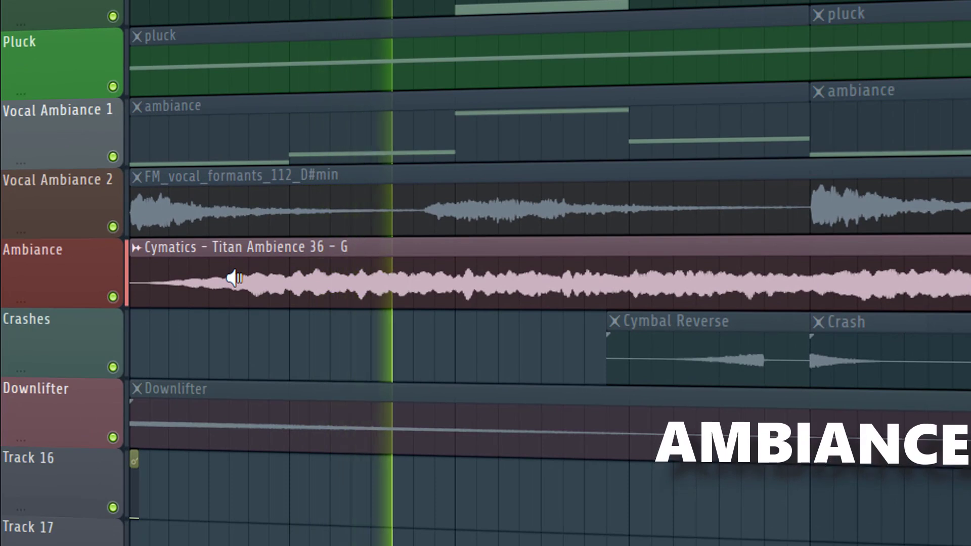
left_click(128, 386)
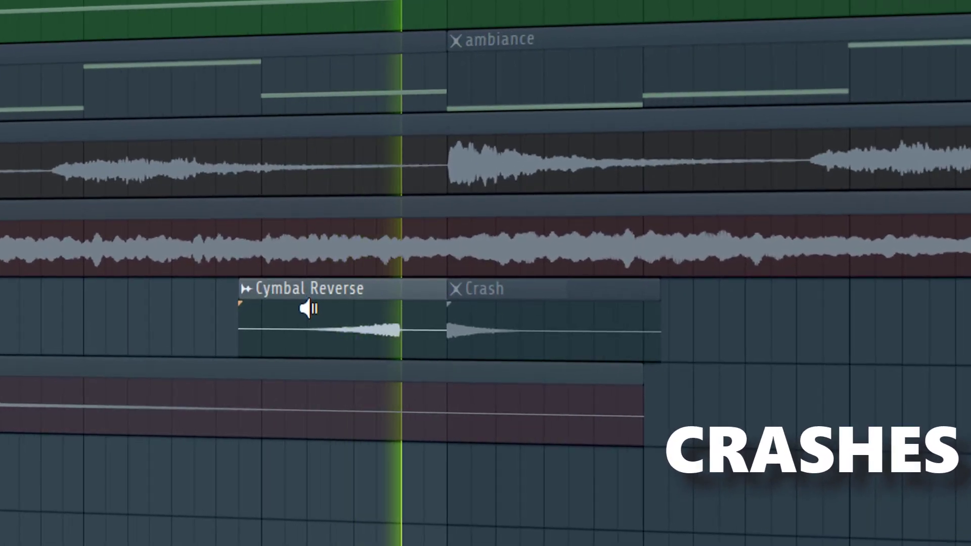
left_click(448, 318)
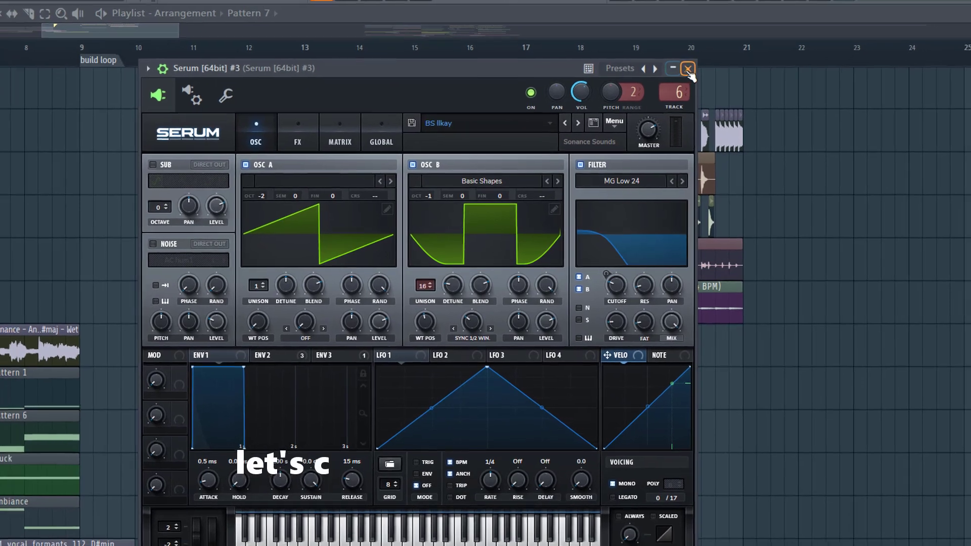
- Paste the copied bass notes into the Serum #3 piano roll in Pattern 7 and play them
left_click(693, 62)
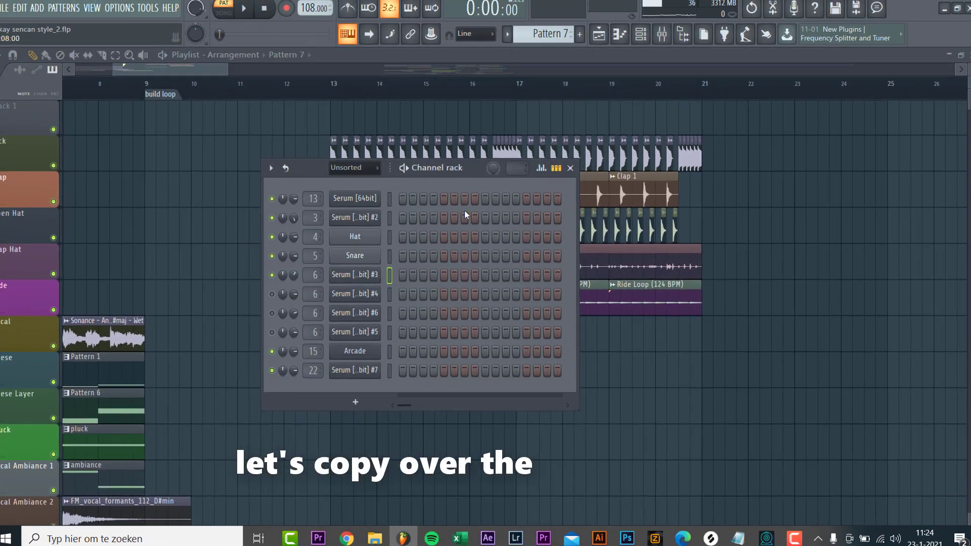
key("ctrl+v")
scroll(428, 279, "down", 2)
key("space")
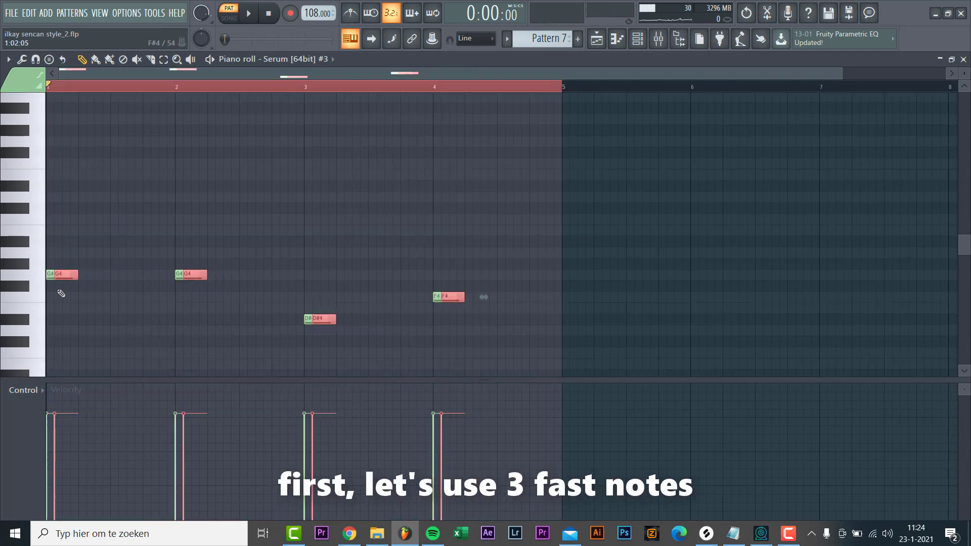
- Form three fast repeated notes at the start of each bar on G4, G4, D#4 and F4, and play them
double_click(80, 276)
left_click_drag(72, 275, 82, 276)
key("Escape")
key("space")
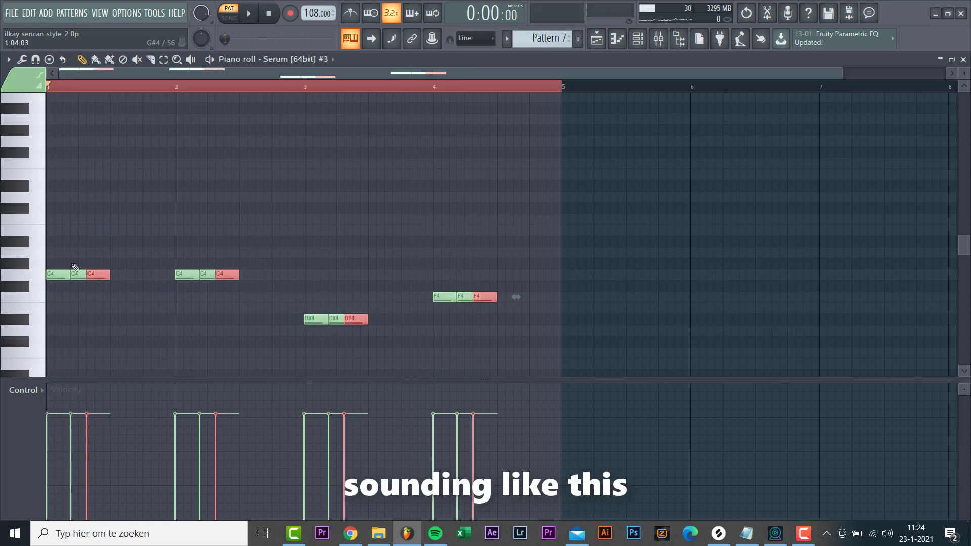
key("space")
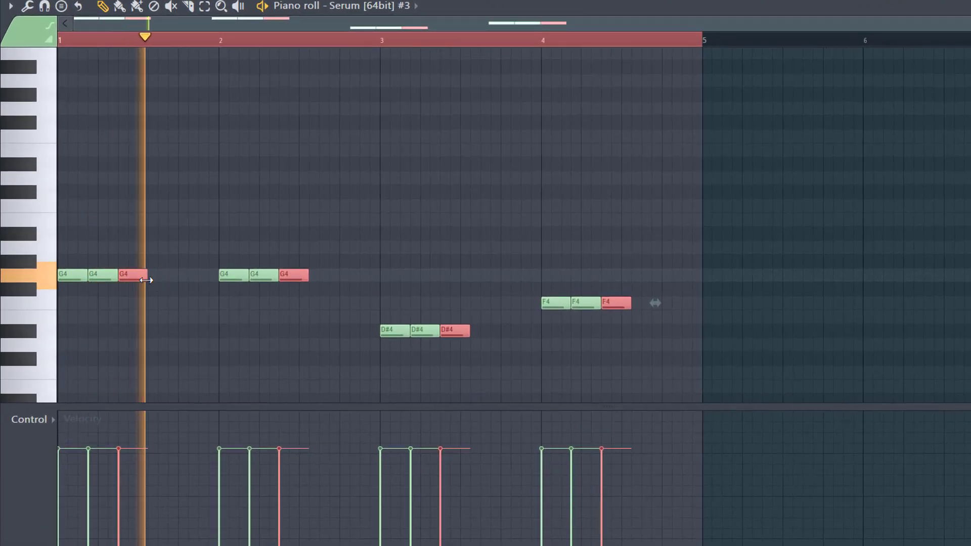
- Add a half-beat D#5 slide note just before bar 3 in the Serum #3 pattern and play it
left_click(364, 275)
left_click_drag(397, 277, 373, 280)
key("shift+Down")
key("shift+Down")
key("shift+Down")
key("shift+Down")
key("ctrl+Up")
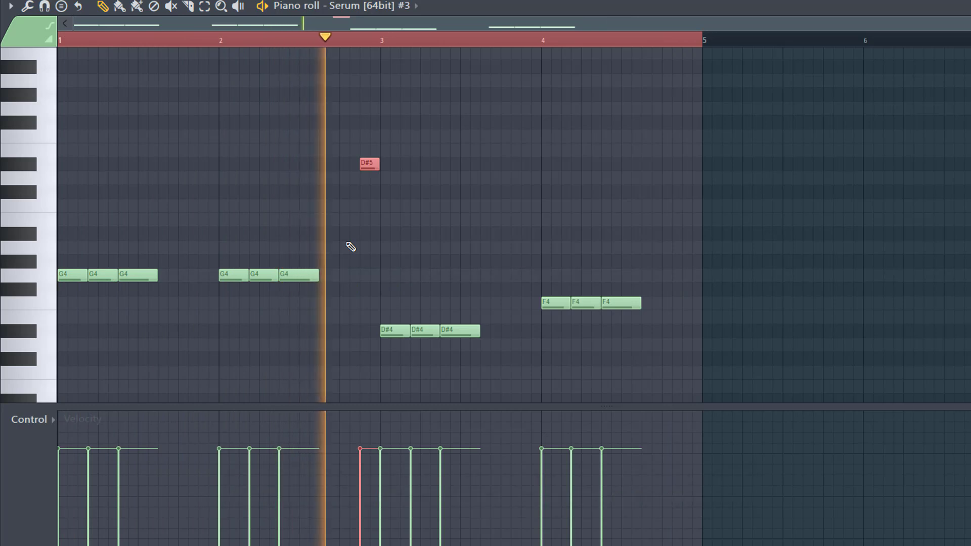
key("space")
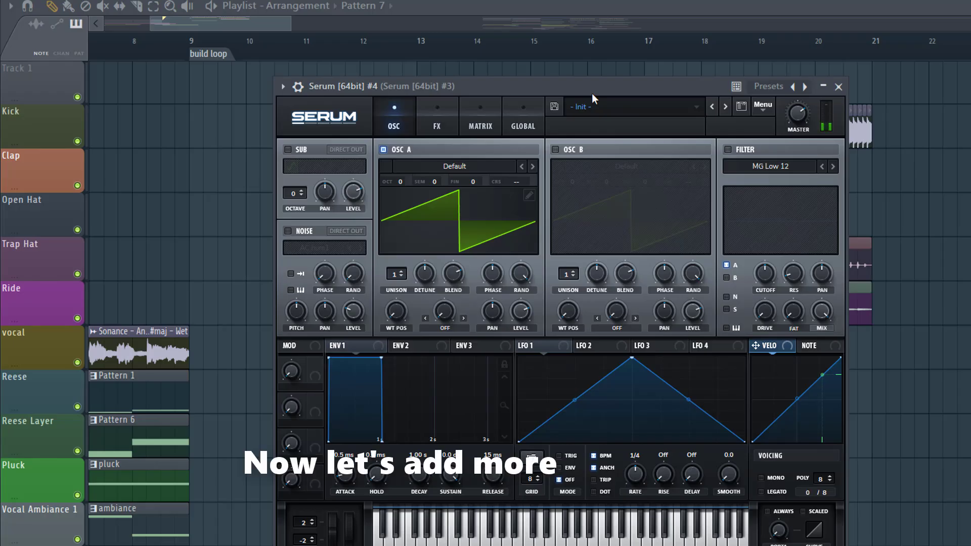
- Load a bass preset from the Sonance Sounds - Bass House Vol. 5 bank into Serum #4
left_click(592, 104)
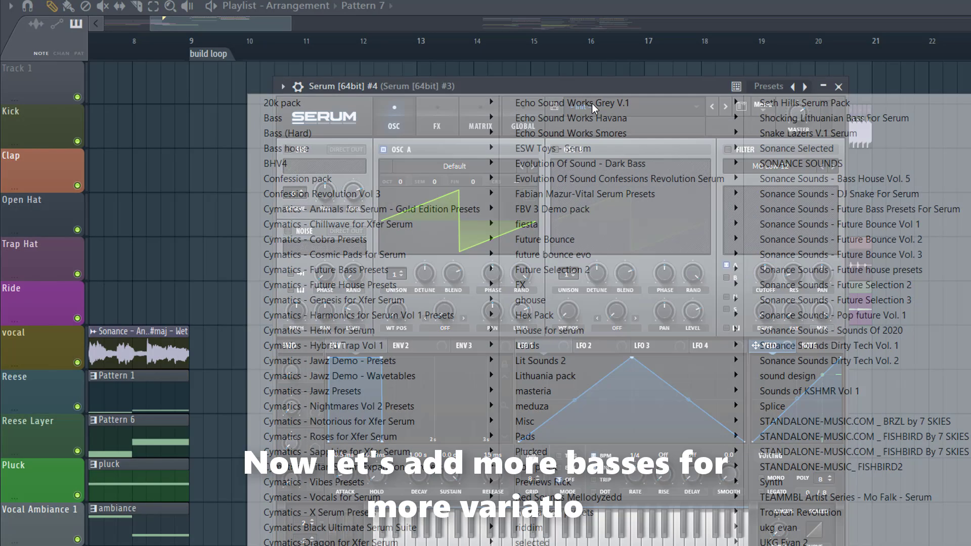
mouse_move(683, 359)
left_click(804, 180)
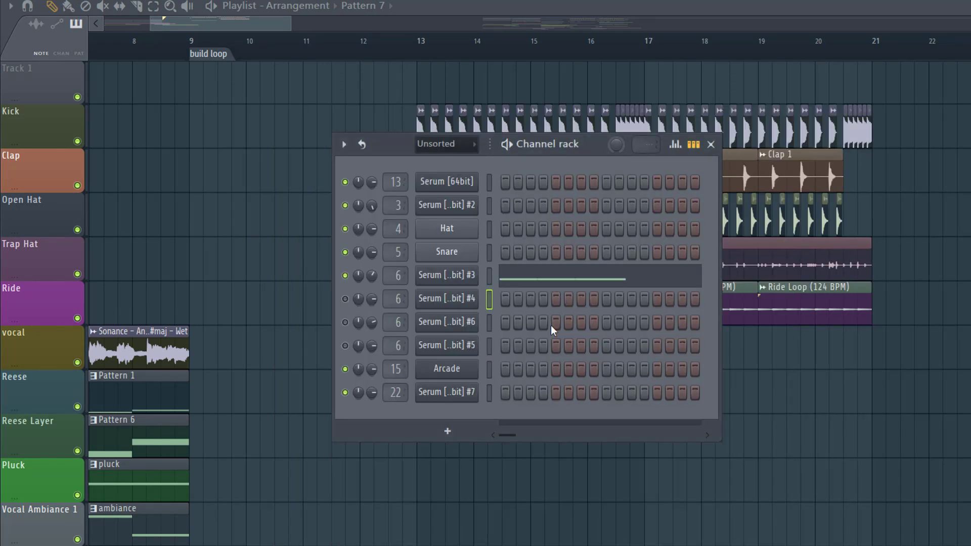
- Place the middle of each bar's three repeated notes in the Serum #4 piano roll on G4, G4, D#4 and F4, and play them
right_click(465, 298)
right_click(483, 297)
right_click(483, 297)
left_click(524, 300)
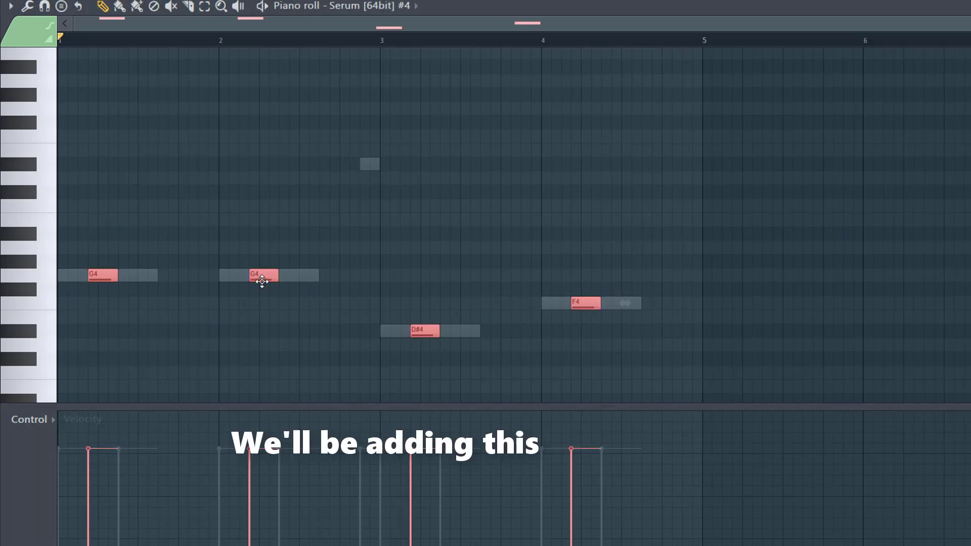
key("space")
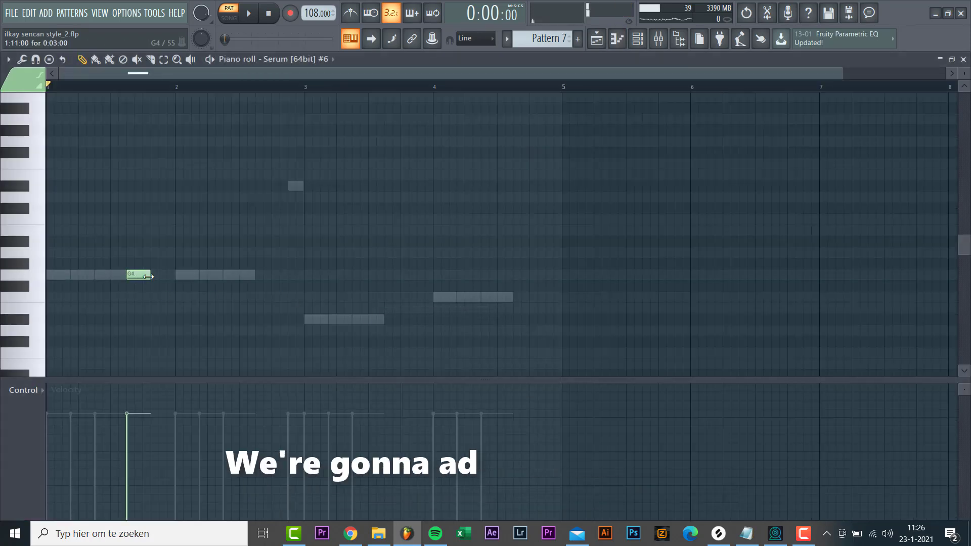
- Add short G4, D#4 and F4 fill notes in the Serum #6 piano roll and a closing E4 in Serum #5, and play the bassline
left_click(517, 298)
key("space")
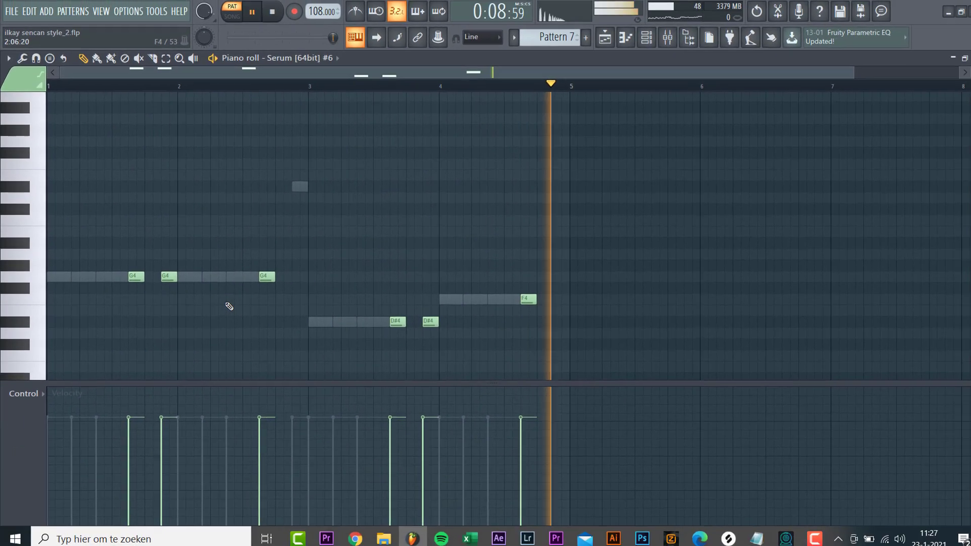
key("space")
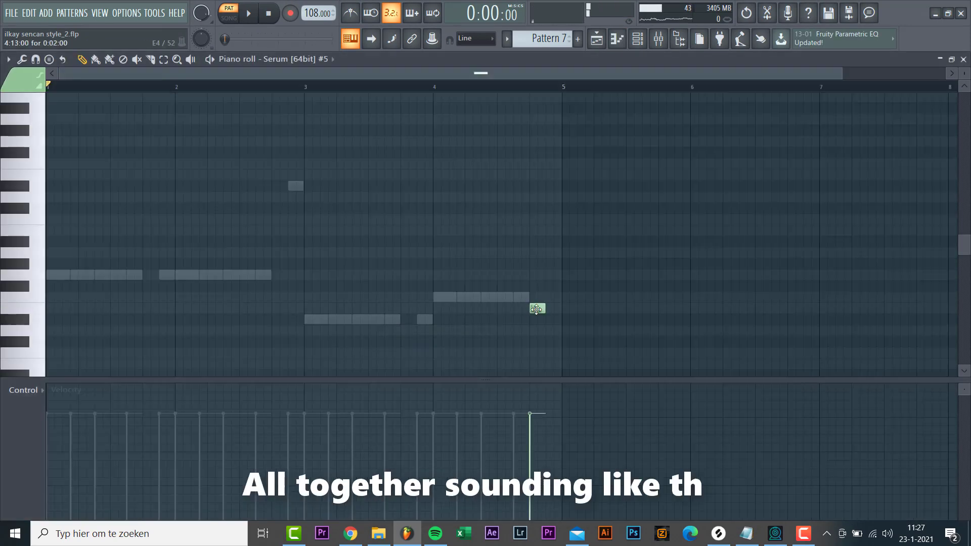
key("space")
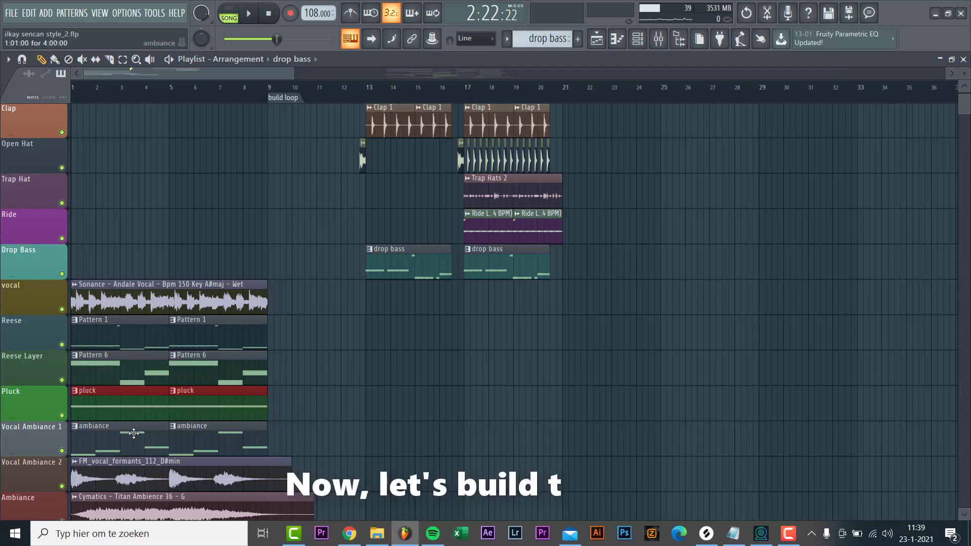
- Copy the pluck and ambiance clips into the drop from bar 13, and add the Sonance Andale vocal clip on the vocal track at bars 17 to 21
scroll(396, 399, "up", 3)
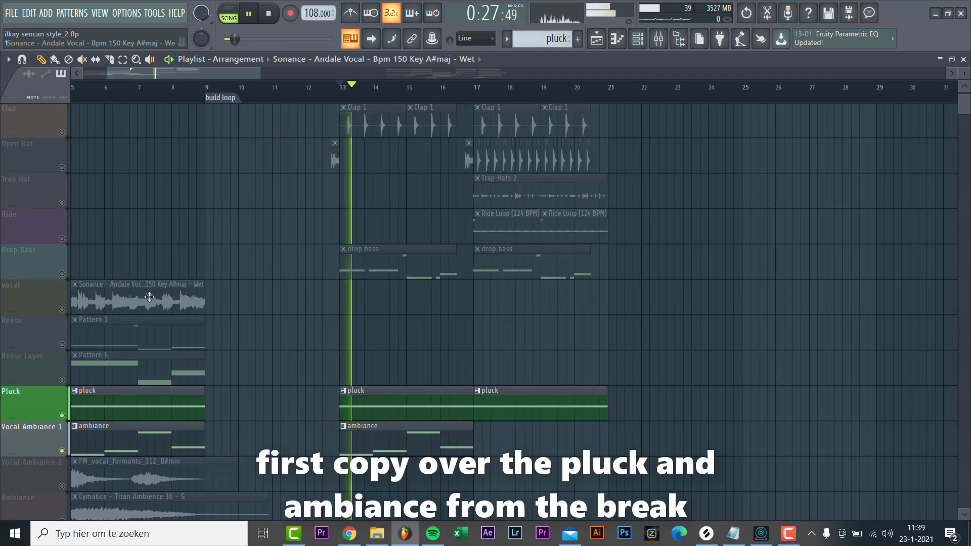
left_click(465, 334)
left_click_drag(482, 331, 360, 331)
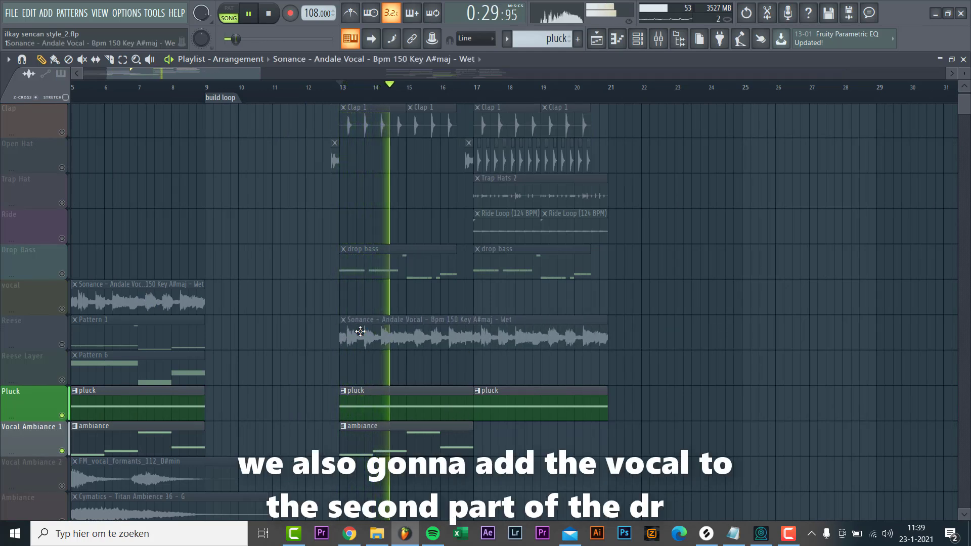
left_click(491, 335, "ctrl")
key("shift+Up")
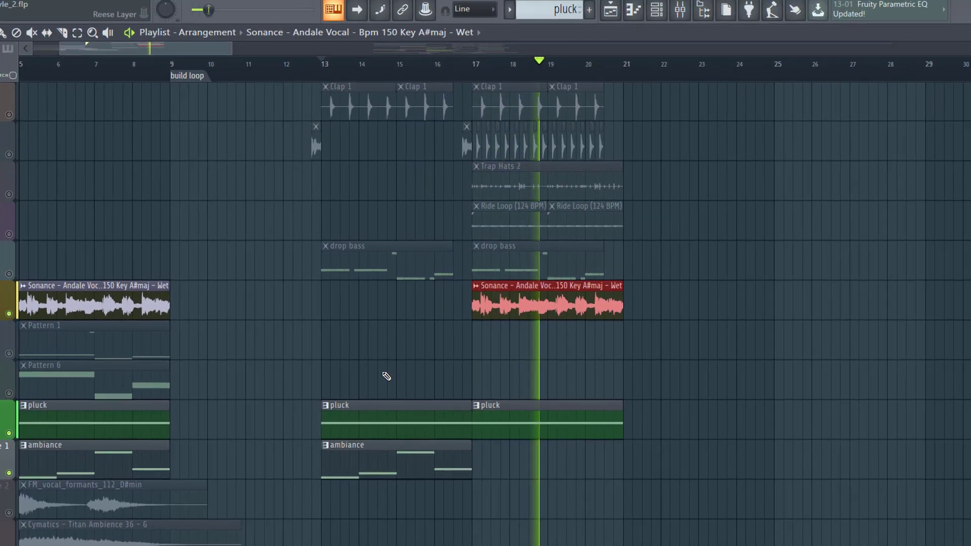
key("space")
- Place the Cymatics Titan Ambience 36 clip on the Ambiance track at bar 13, start playback and unmute that track
scroll(376, 385, "down", 2)
left_click(180, 440)
scroll(180, 440, "down", 3)
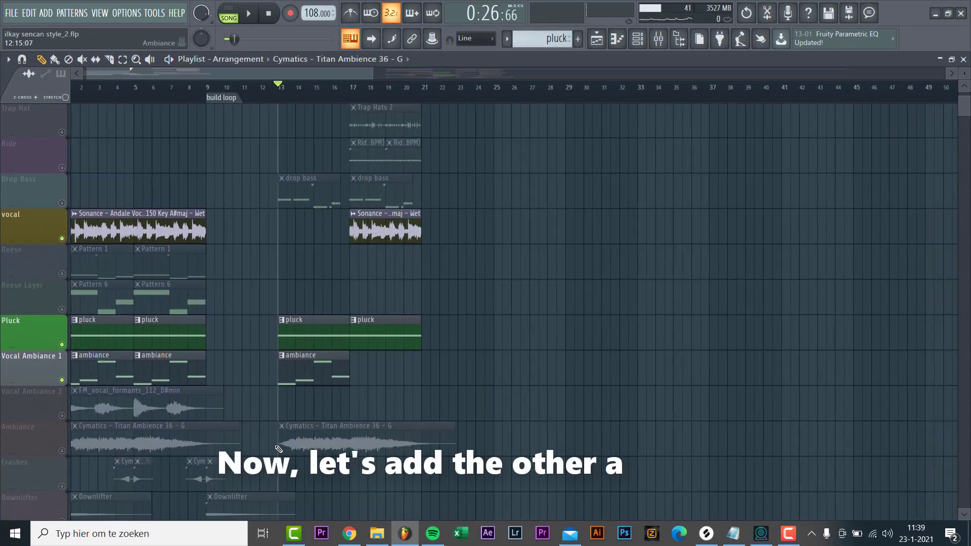
scroll(276, 441, "up", 3)
key("space")
left_click(61, 451)
- Copy the Cymbal Reverse and Crash clips to the transition into bar 17 and unmute the Crashes track
scroll(242, 432, "down", 3)
left_click_drag(199, 434, 104, 371)
left_click_drag(169, 372, 77, 369)
left_click_drag(83, 366, 288, 366)
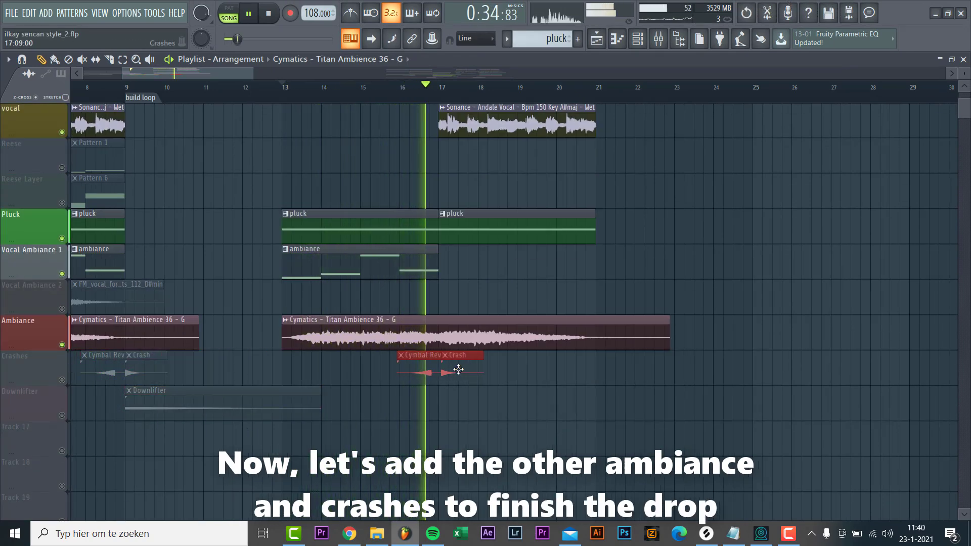
left_click(62, 380)
scroll(321, 384, "up", 2)
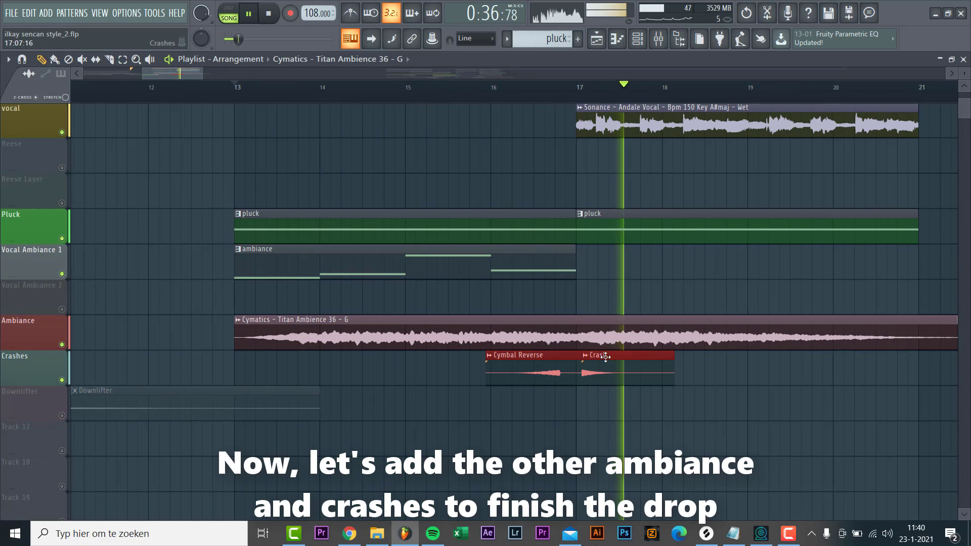
key("space")
scroll(594, 359, "up", 2)
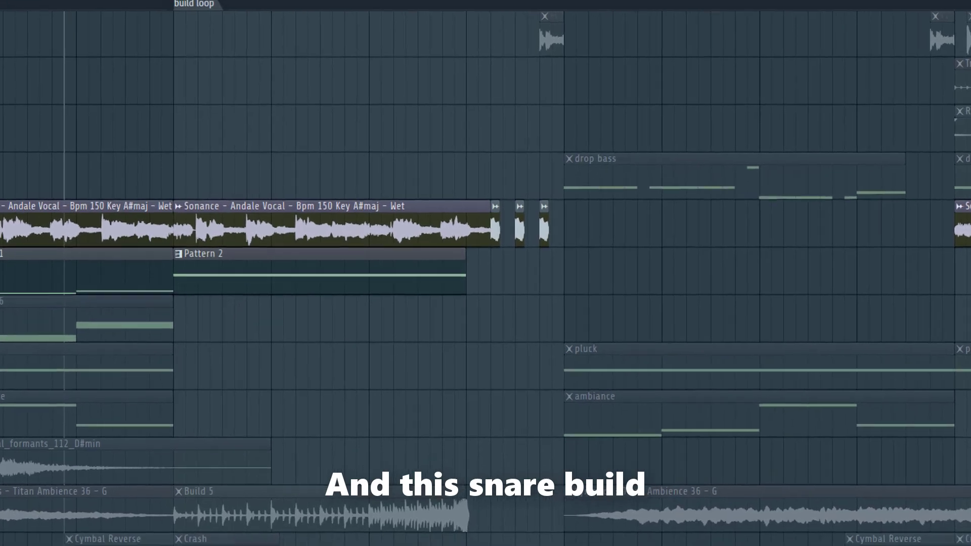
- Audition the Build 5 snare, Crash, Downlifter, RISER V and DOWNLIFTER I clips of the build one at a time
left_click(1, 525)
right_click(344, 472)
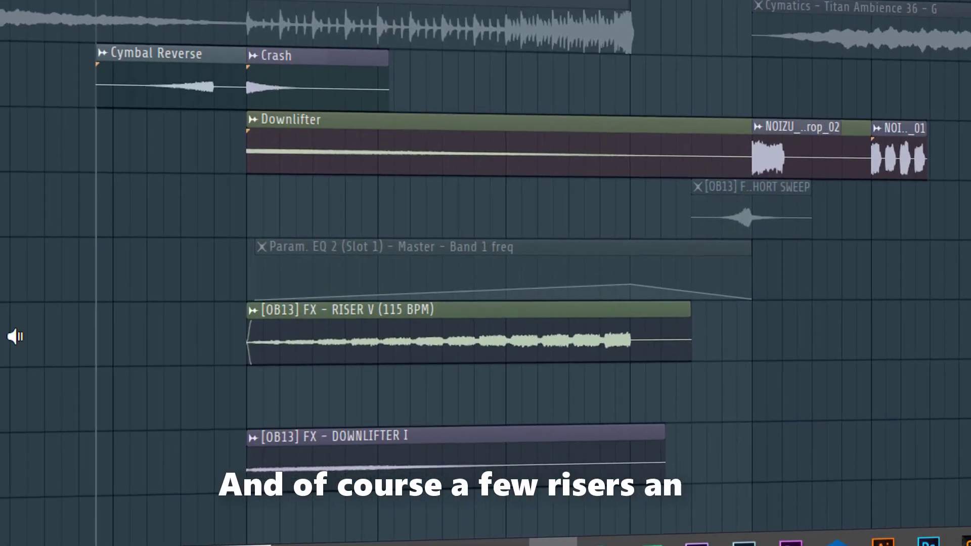
right_click(250, 76)
right_click(252, 151)
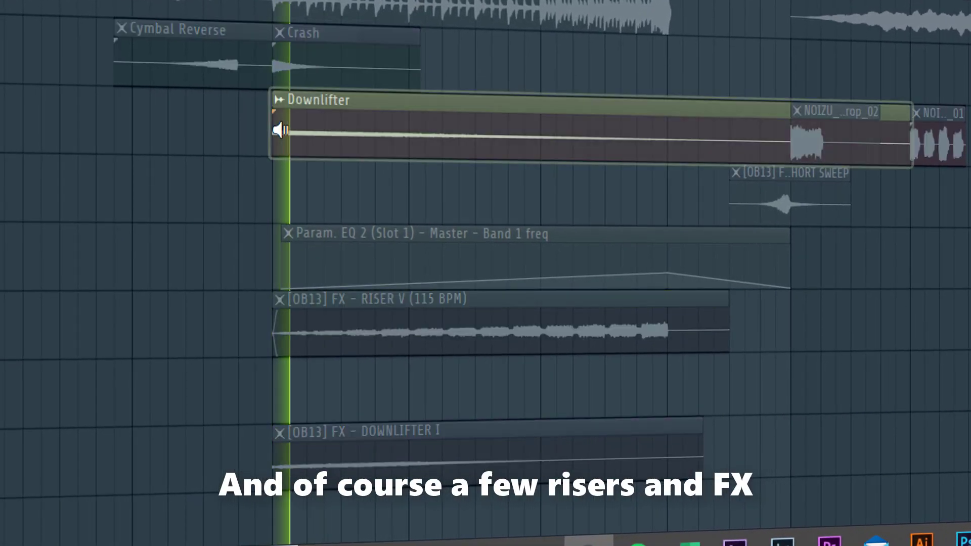
right_click(570, 329)
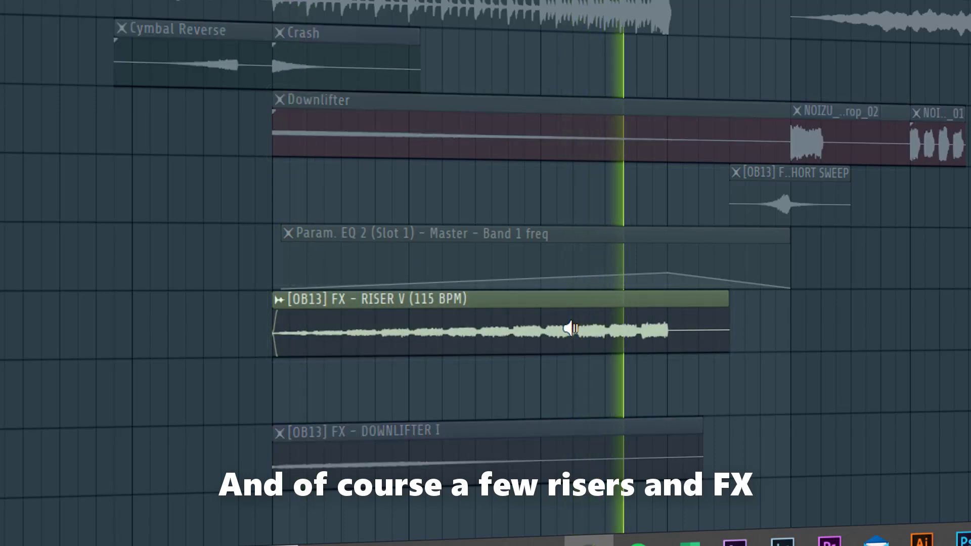
right_click(278, 445)
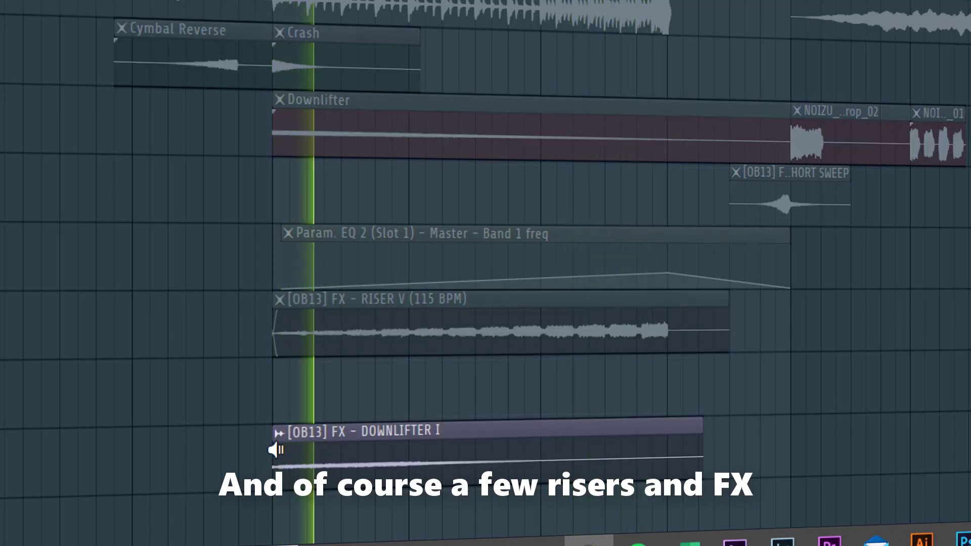
- Play the build's risers and effects together while unmuting the Param. EQ 2 automation and SHORT SWEEP tracks
key("space")
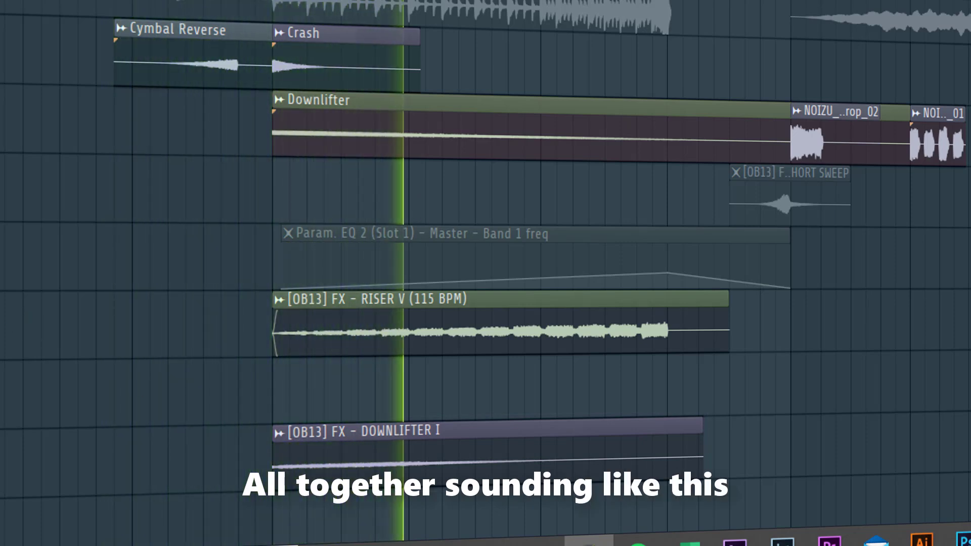
left_click(1, 257)
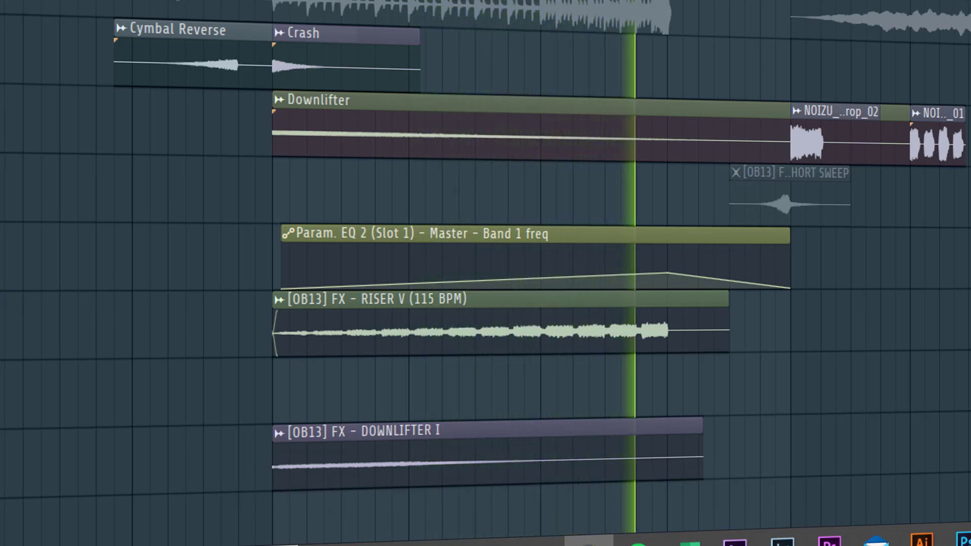
left_click(8, 292)
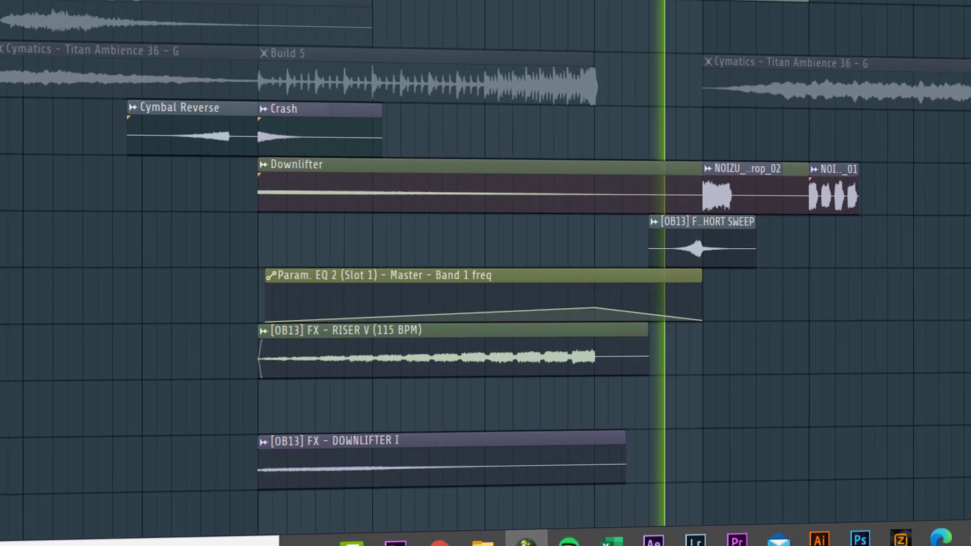
key("space")
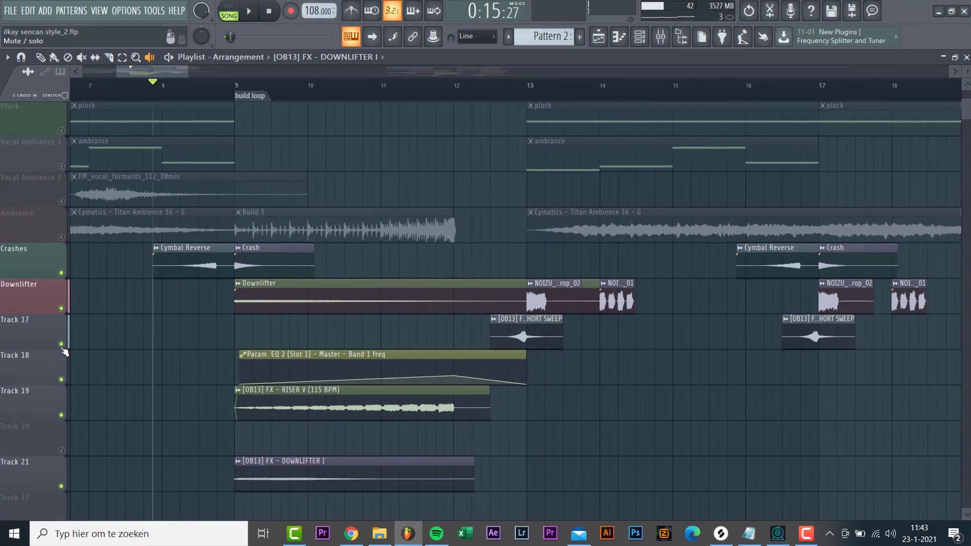
- Play the finished arrangement from bar 1 and review the vocal, bass, pluck, drum and ambiance tracks of the break up to bar 9
scroll(66, 352, "up", 10)
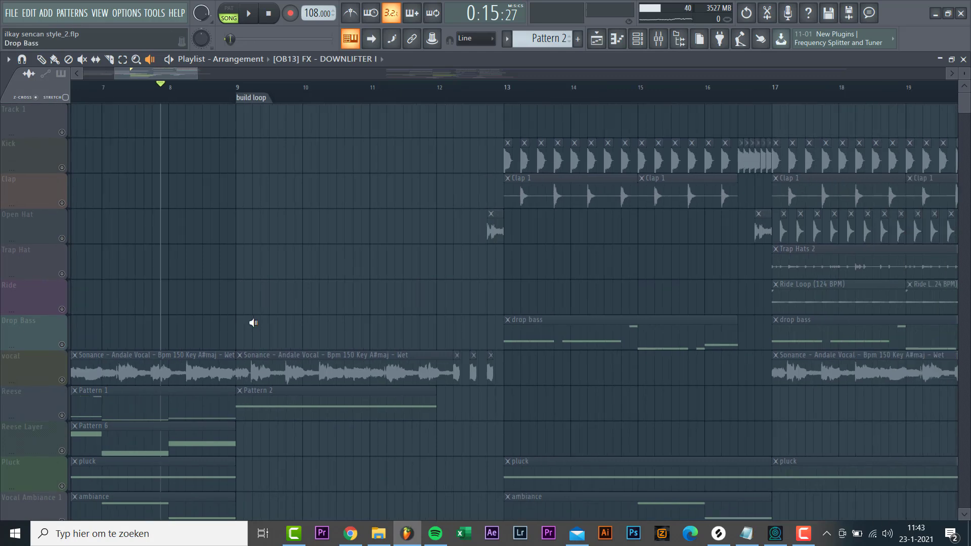
scroll(253, 323, "down", 3)
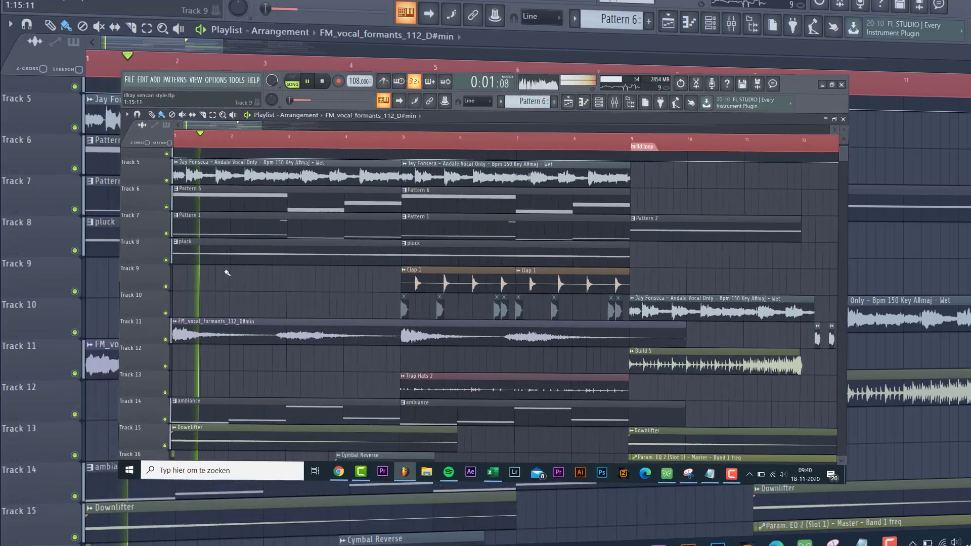
scroll(229, 262, "down", 3)
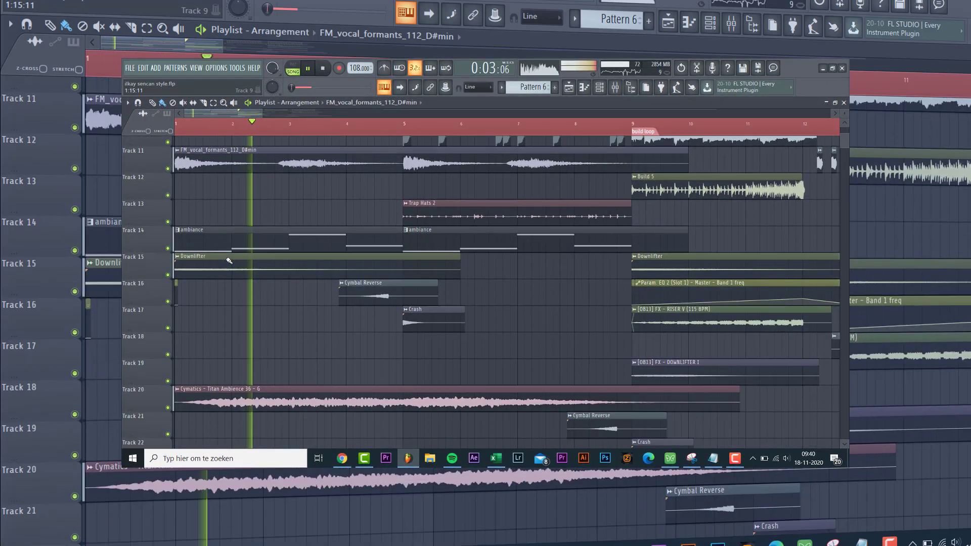
scroll(229, 261, "up", 5)
scroll(233, 265, "up", 3)
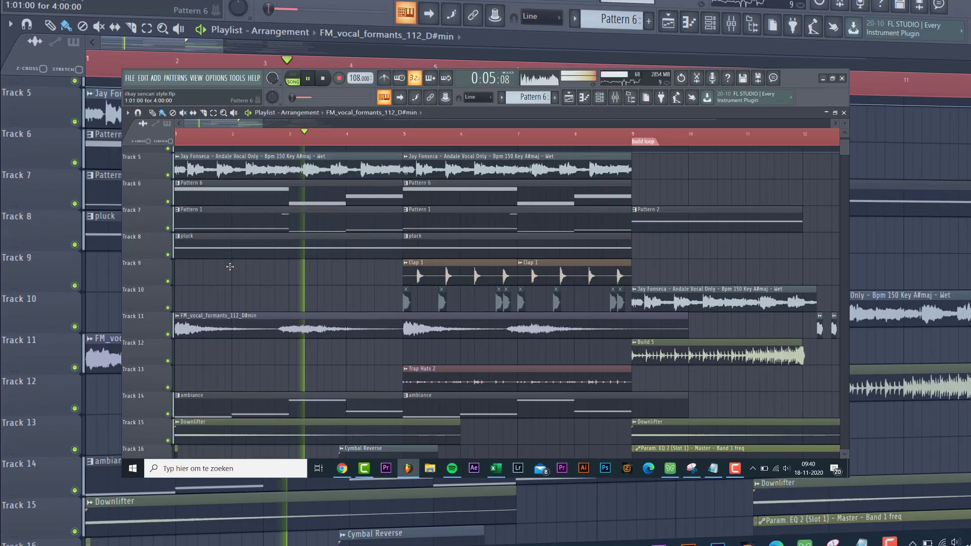
left_click_drag(241, 118, 256, 125)
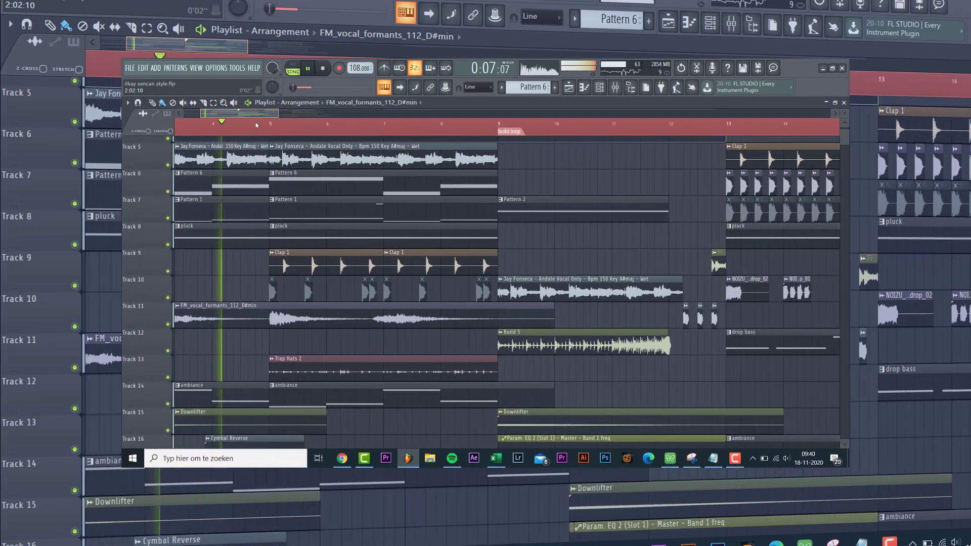
scroll(296, 226, "down", 1)
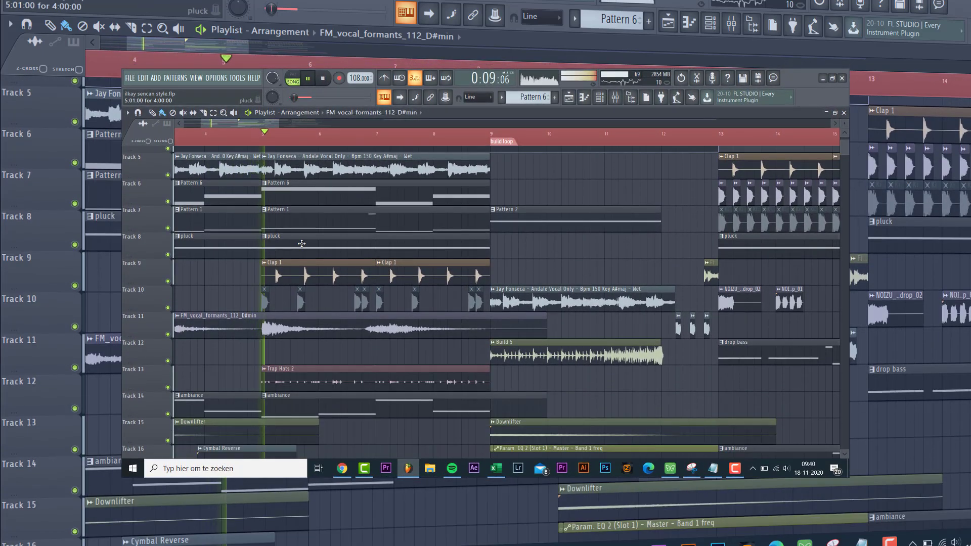
scroll(296, 239, "right", 1)
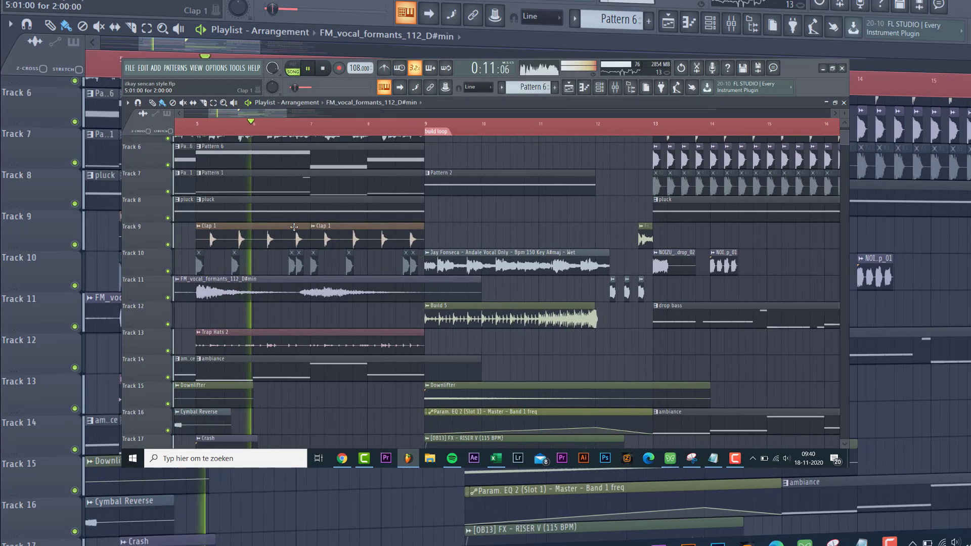
scroll(294, 227, "down", 6)
scroll(293, 228, "down", 5)
scroll(294, 227, "up", 11)
scroll(294, 237, "down", 1)
scroll(294, 229, "up", 3)
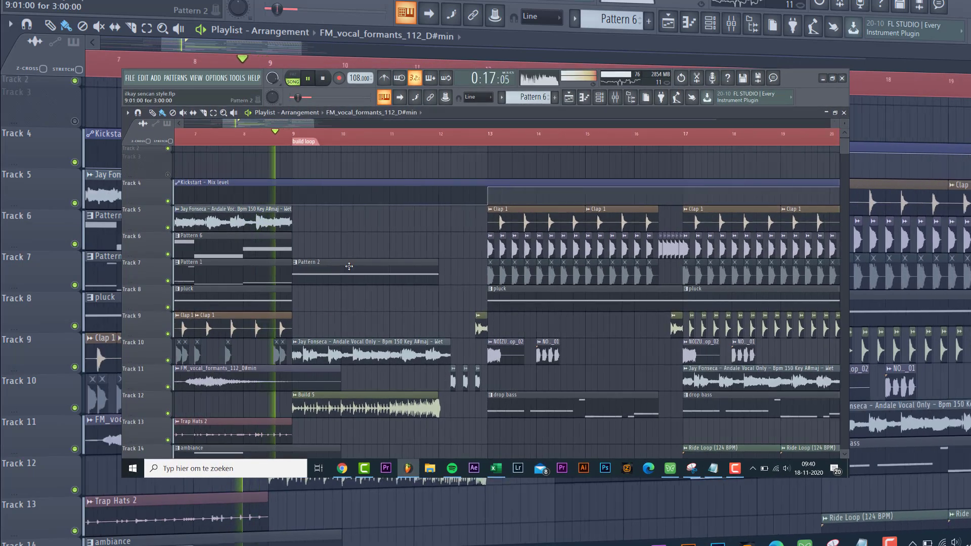
- Follow playback through the build from bar 9 to bar 13, examining its vocal, snare build, riser and automation clips
scroll(349, 258, "down", 10)
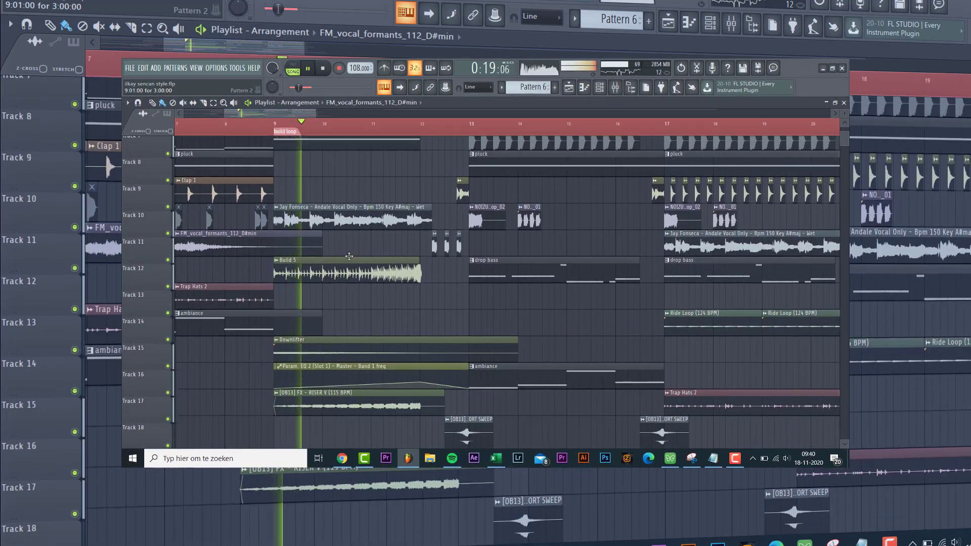
scroll(349, 264, "up", 5)
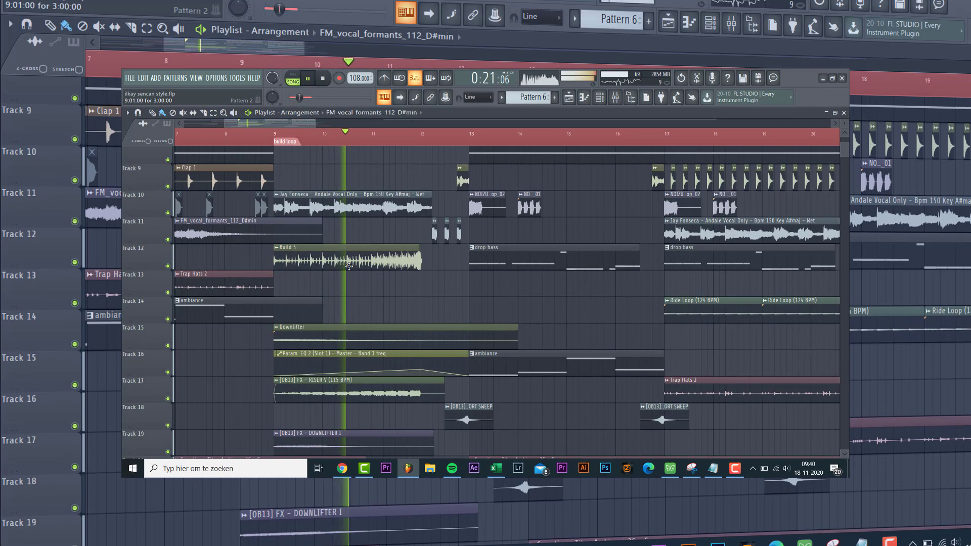
scroll(349, 257, "up", 7)
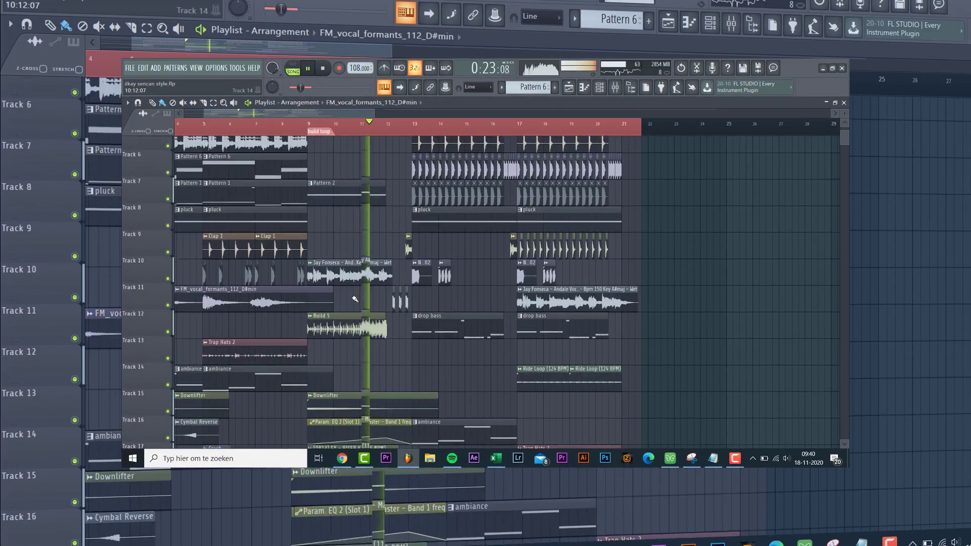
scroll(354, 307, "down", 2)
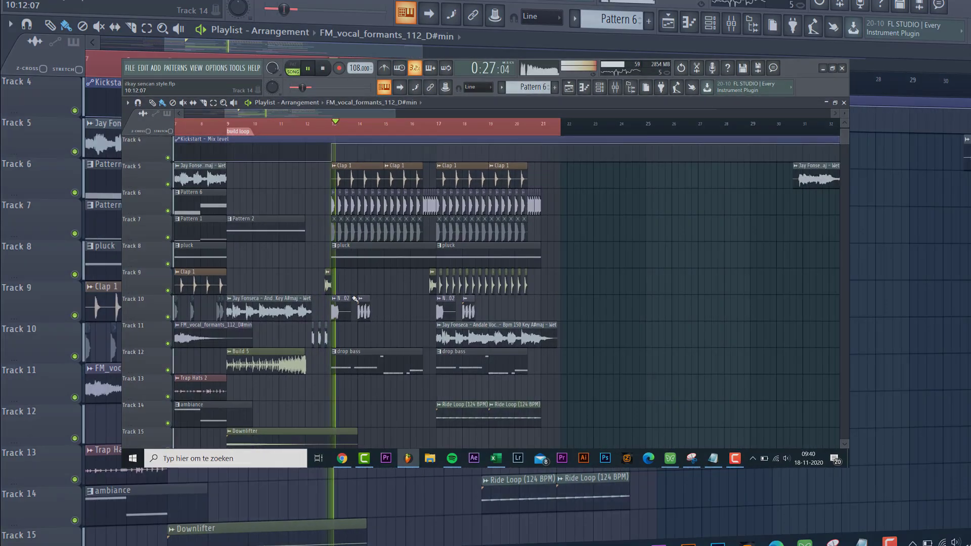
- Listen through the drop from bar 13 towards bar 21, examining its drums, drop bass, pluck, vocal, ambiance and effect tracks
scroll(354, 299, "up", 3)
scroll(355, 309, "down", 9)
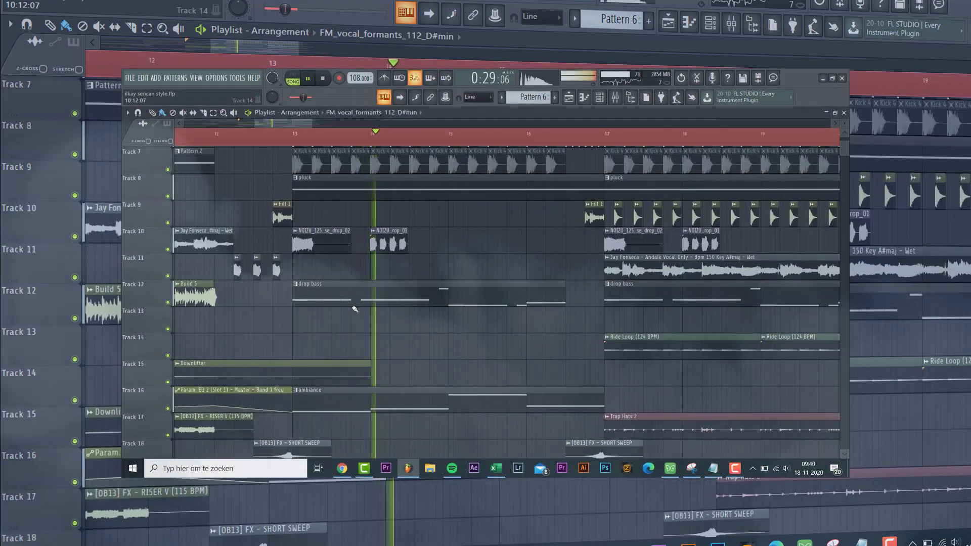
scroll(354, 299, "up", 8)
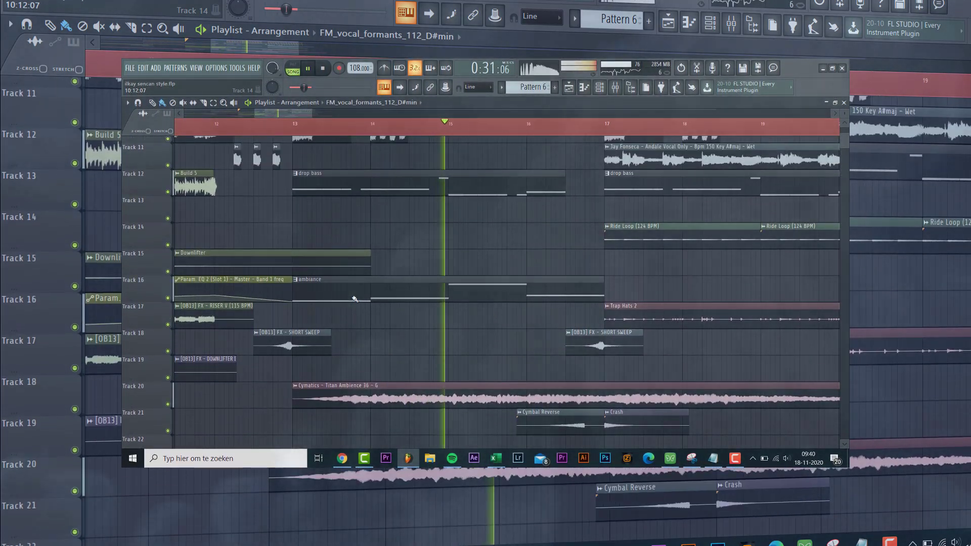
scroll(354, 299, "down", 3)
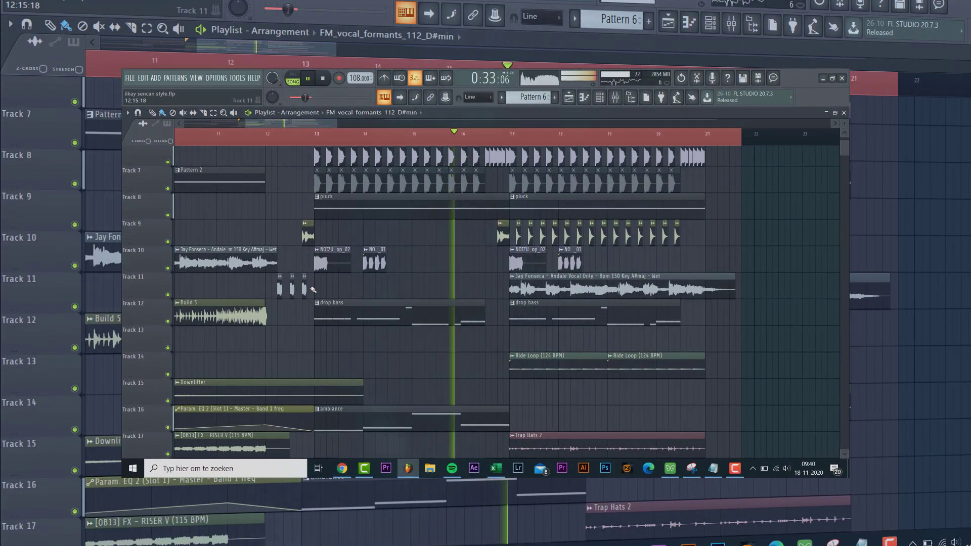
scroll(313, 281, "down", 2)
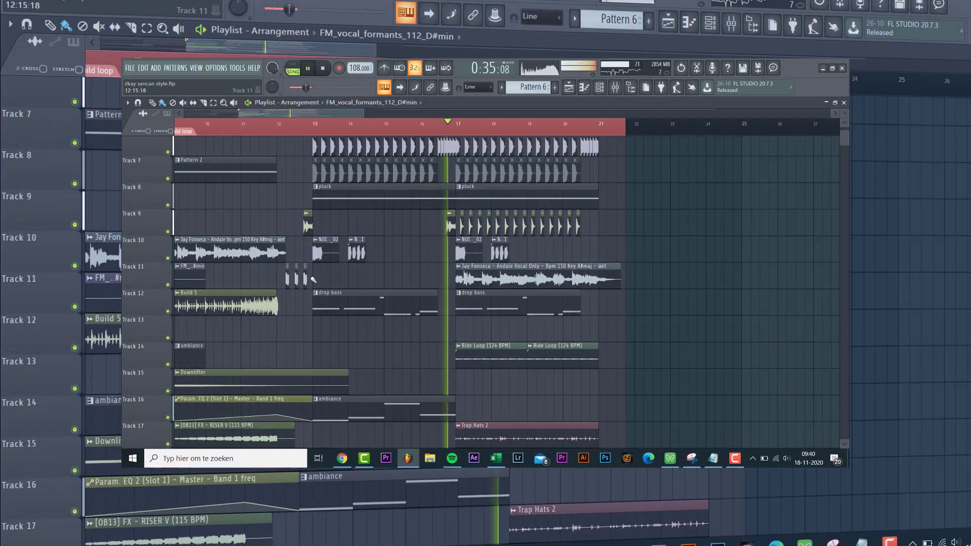
scroll(414, 252, "up", 1)
scroll(415, 252, "right", 2)
scroll(414, 252, "up", 1)
scroll(414, 252, "down", 1)
scroll(413, 255, "down", 8)
scroll(414, 253, "up", 6)
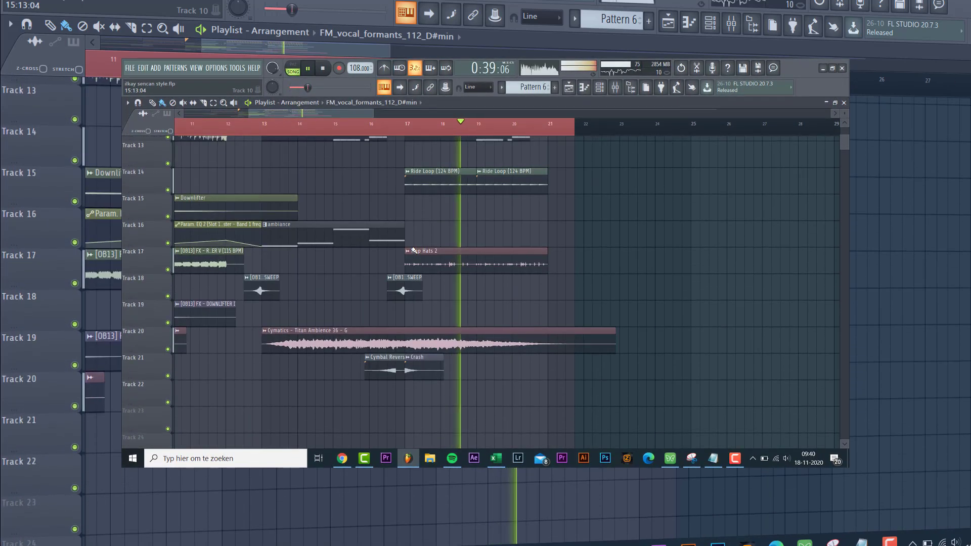
scroll(414, 252, "up", 2)
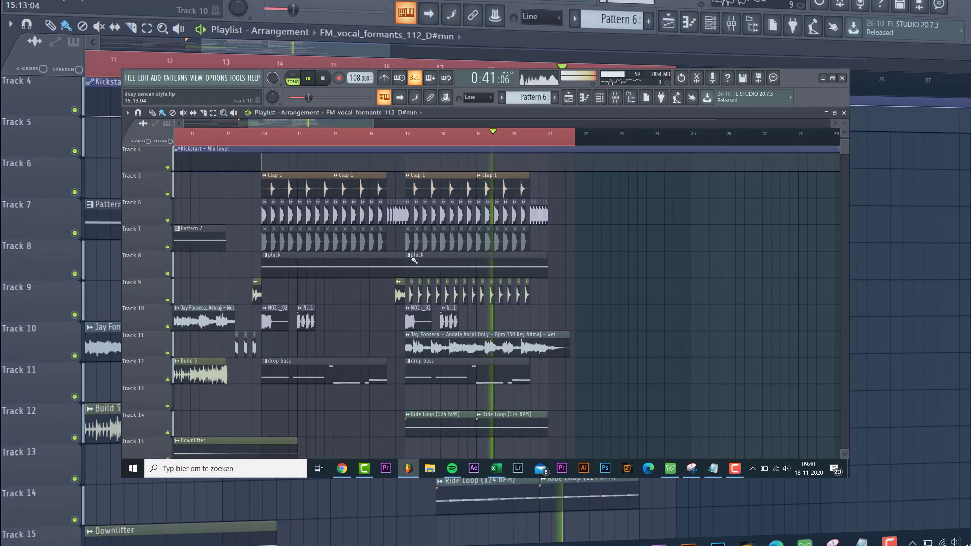
scroll(414, 259, "up", 1)
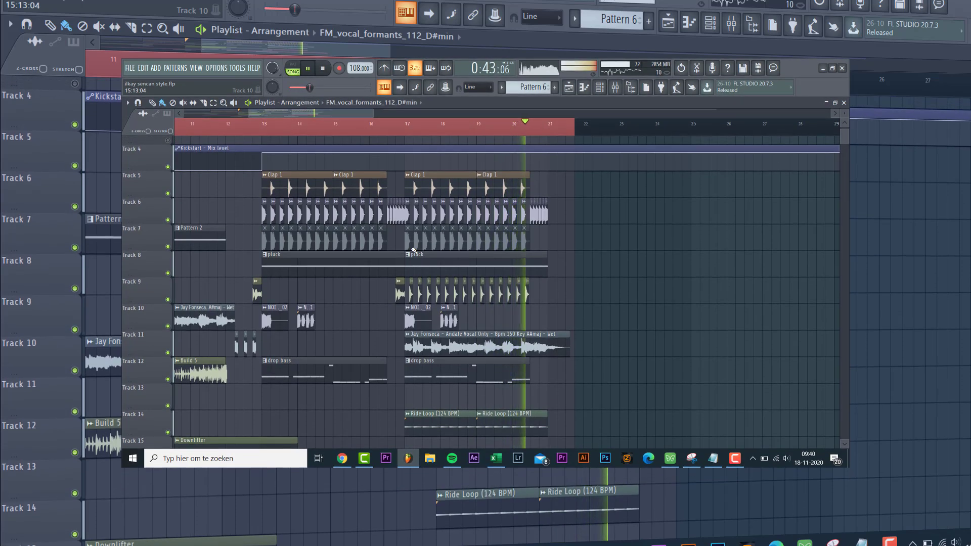